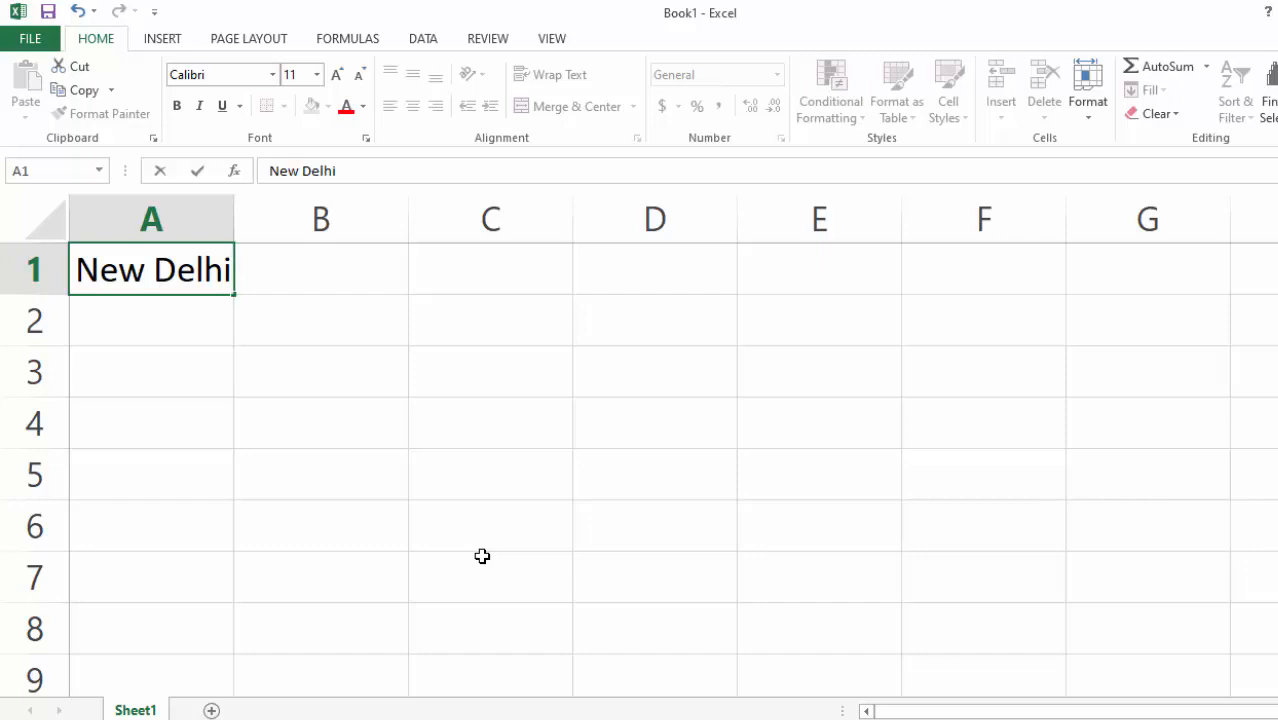
Step: Commit the New Delhi entry in cell A1 and widen column A to about three times its width
key("Return")
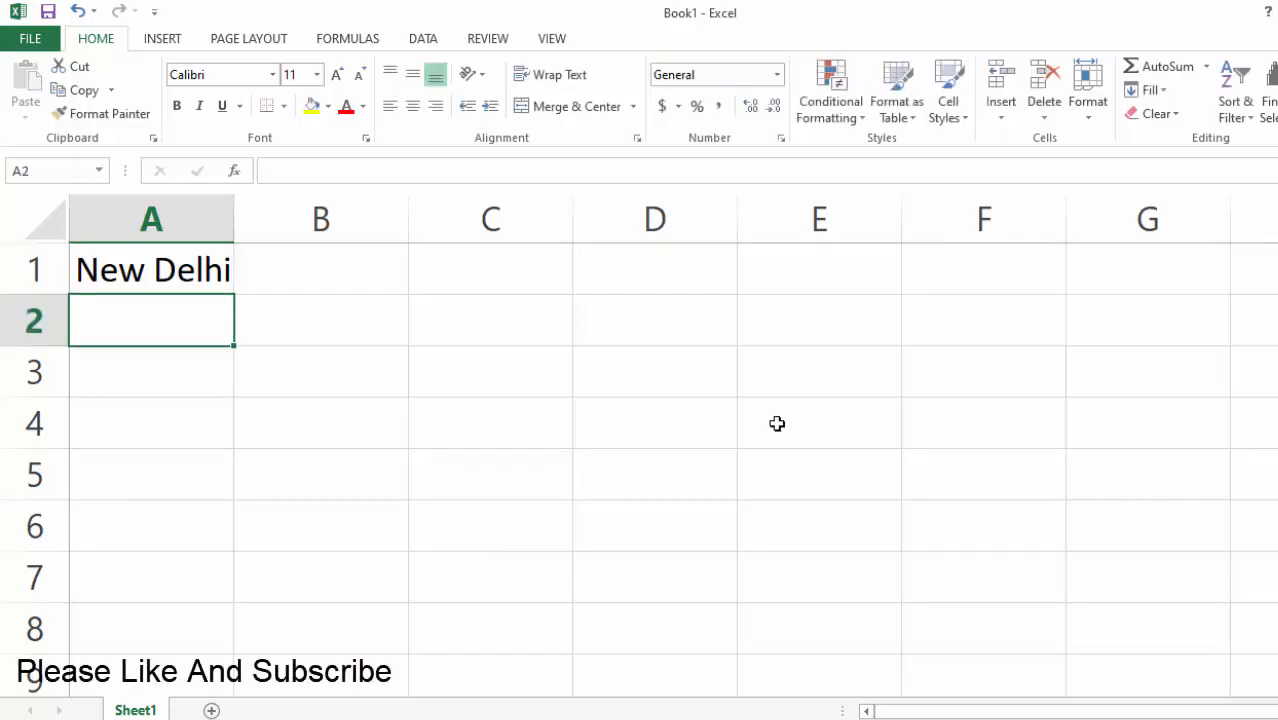
left_click_drag(234, 222, 578, 225)
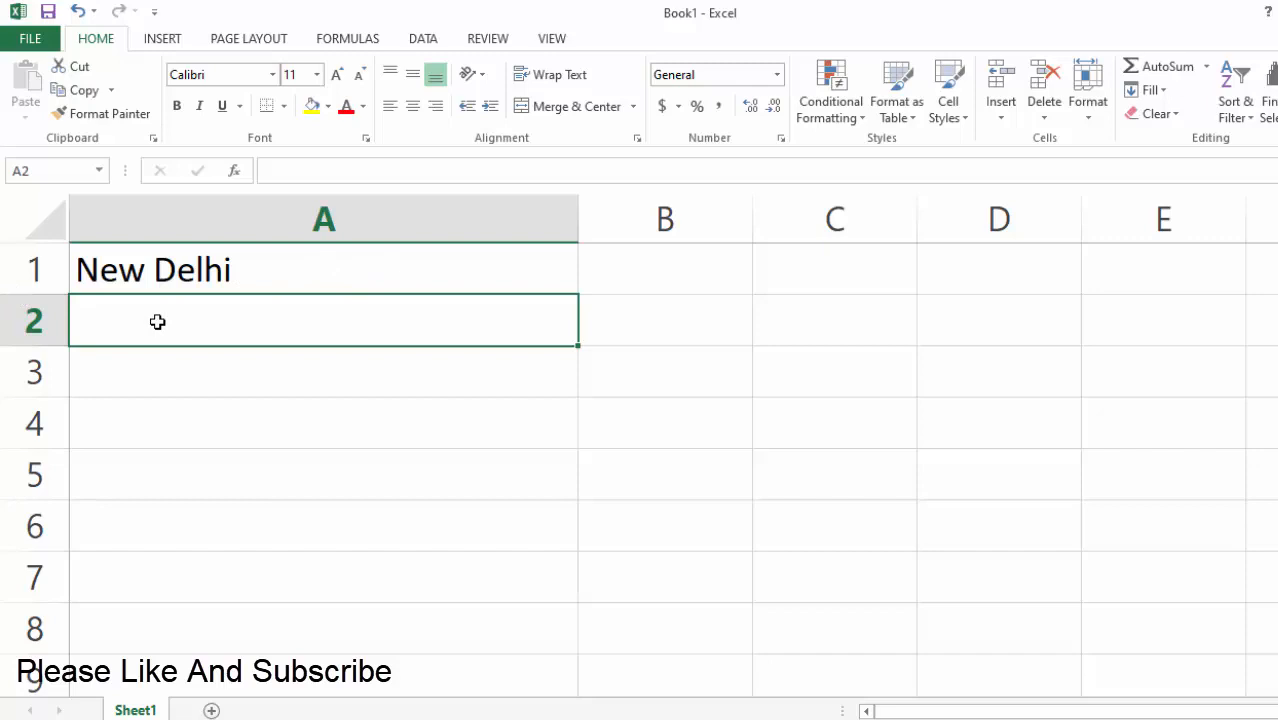
Step: Enter 50 in cell A2, true in A3 and false in A4
type("50")
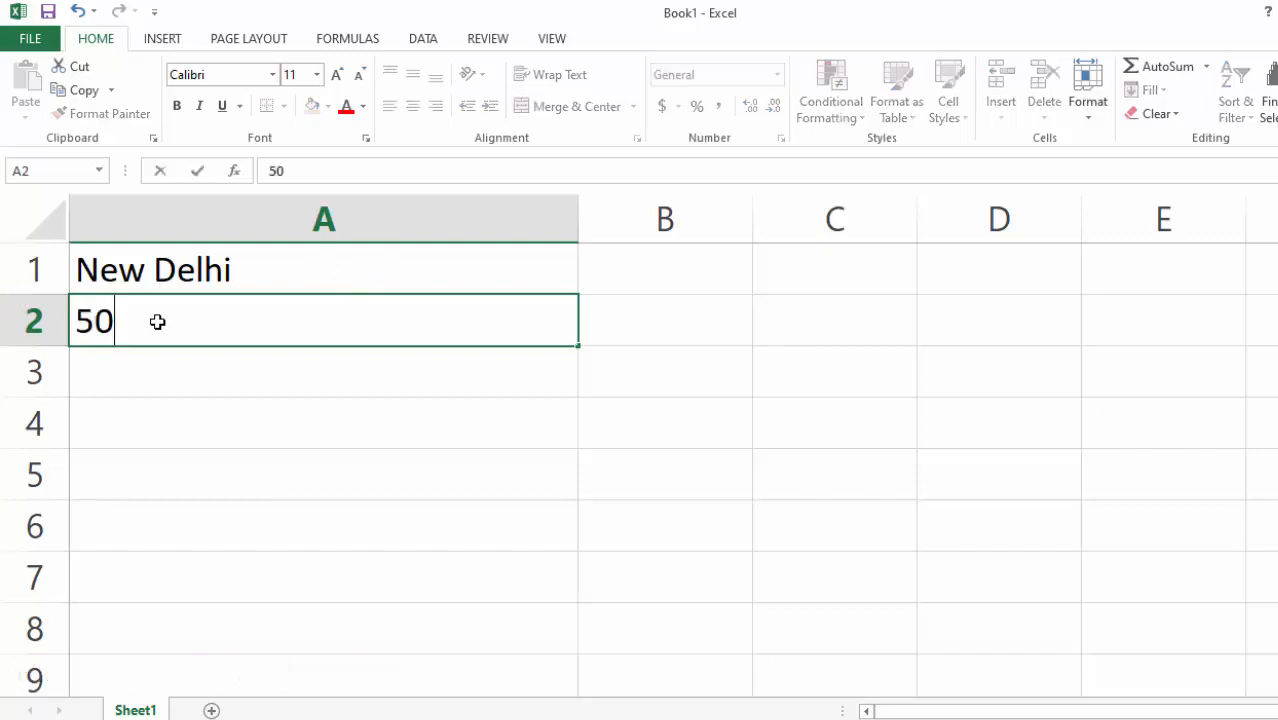
key("Return")
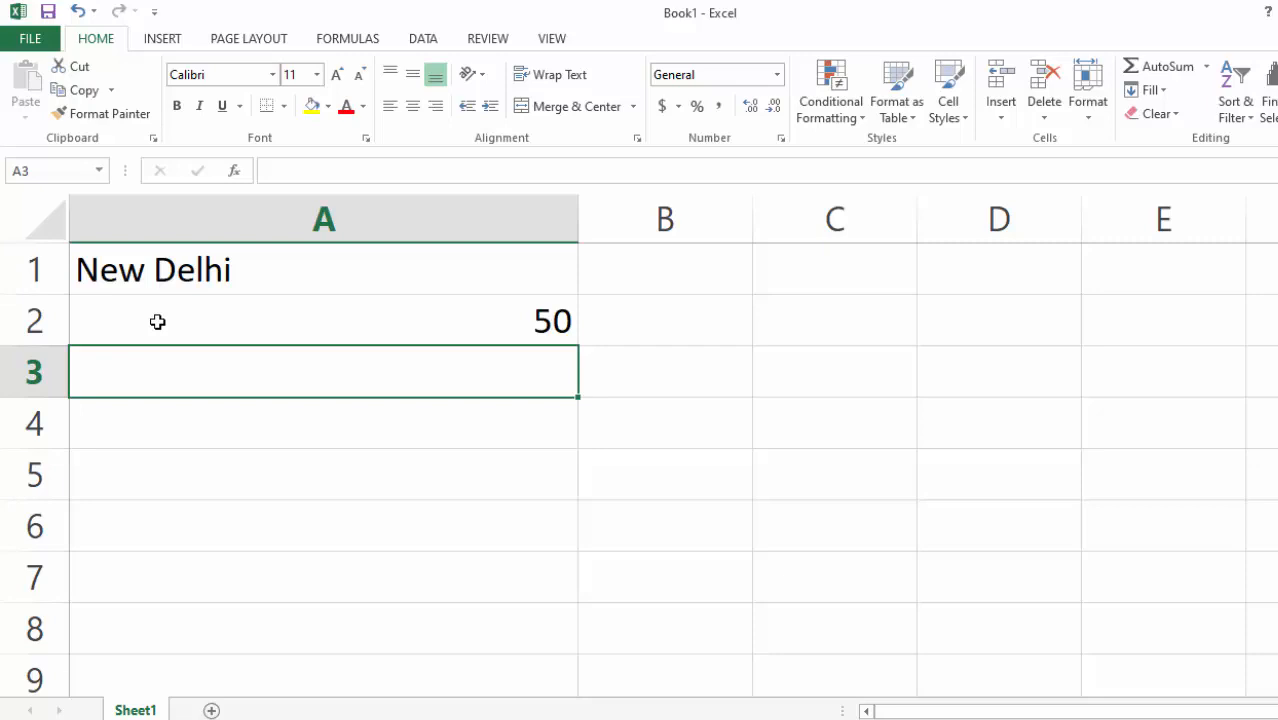
type("true")
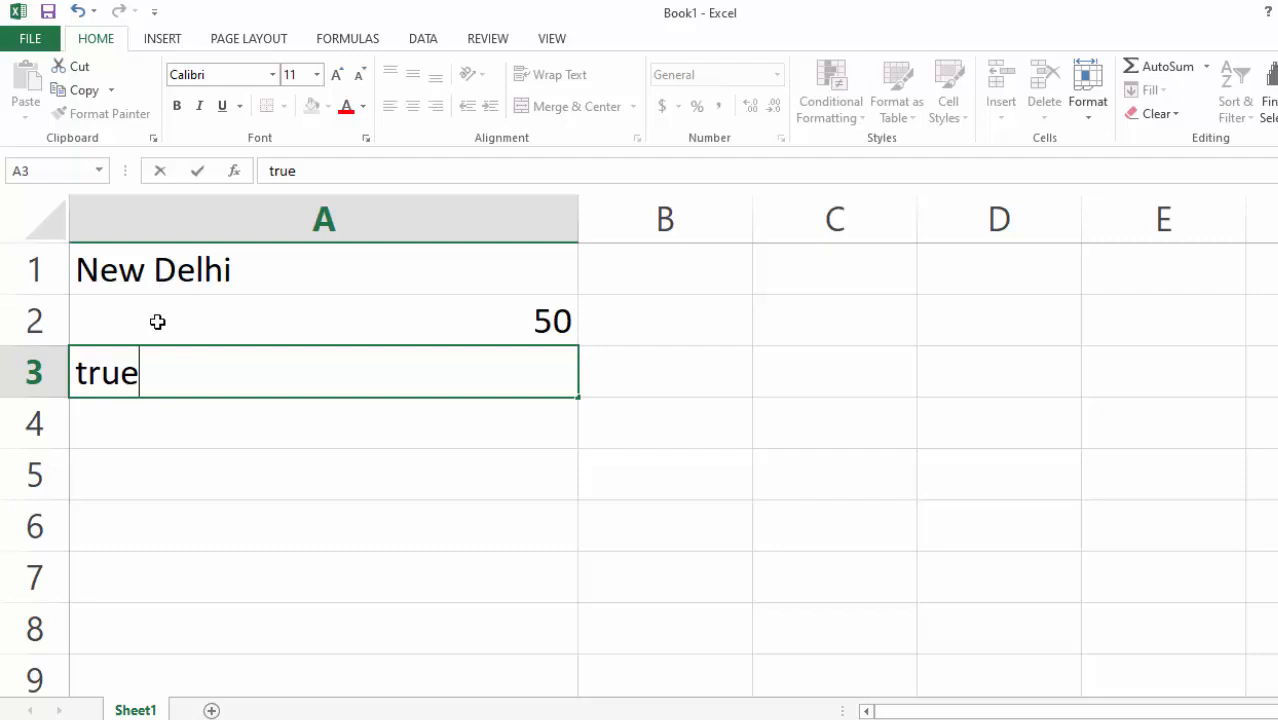
key("Return")
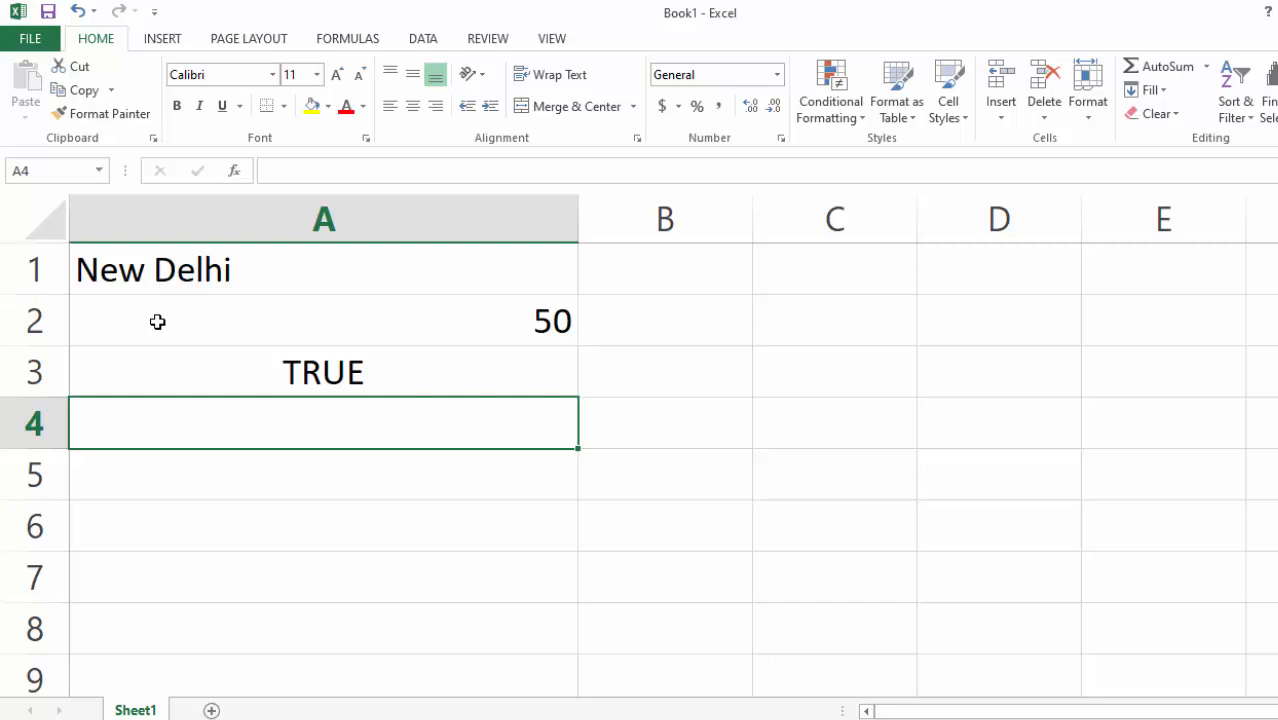
type("false")
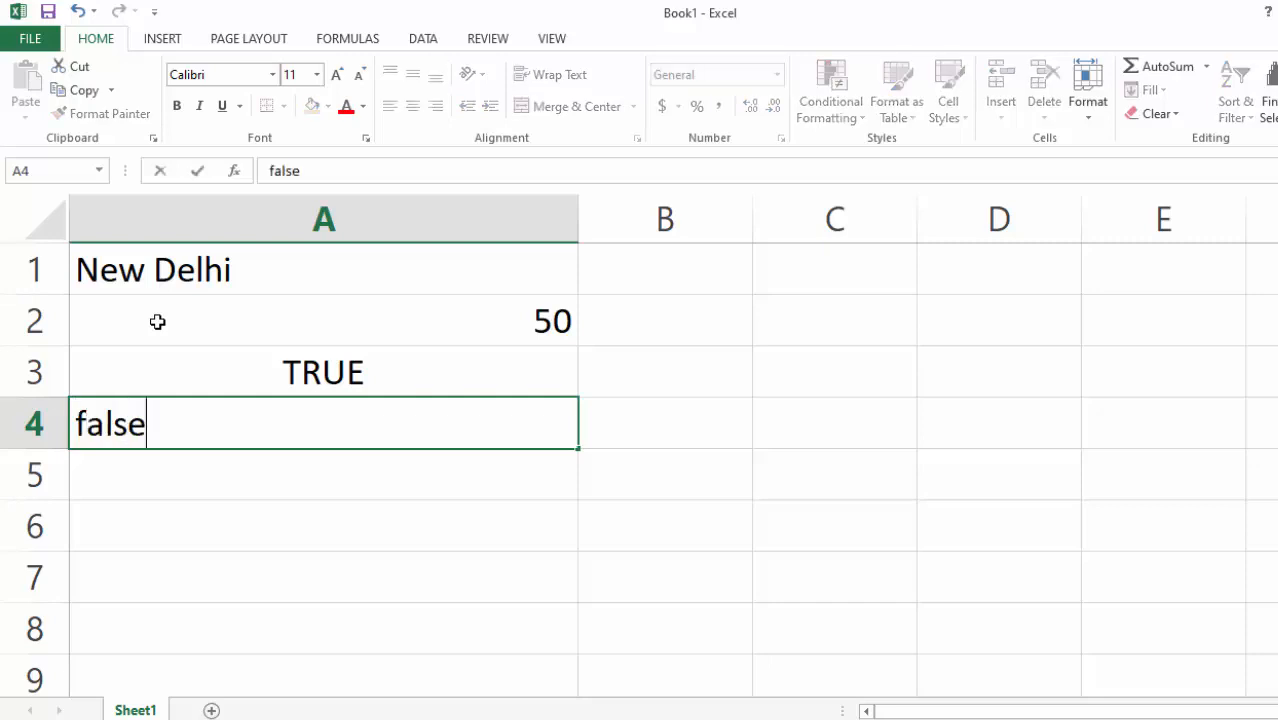
key("Return")
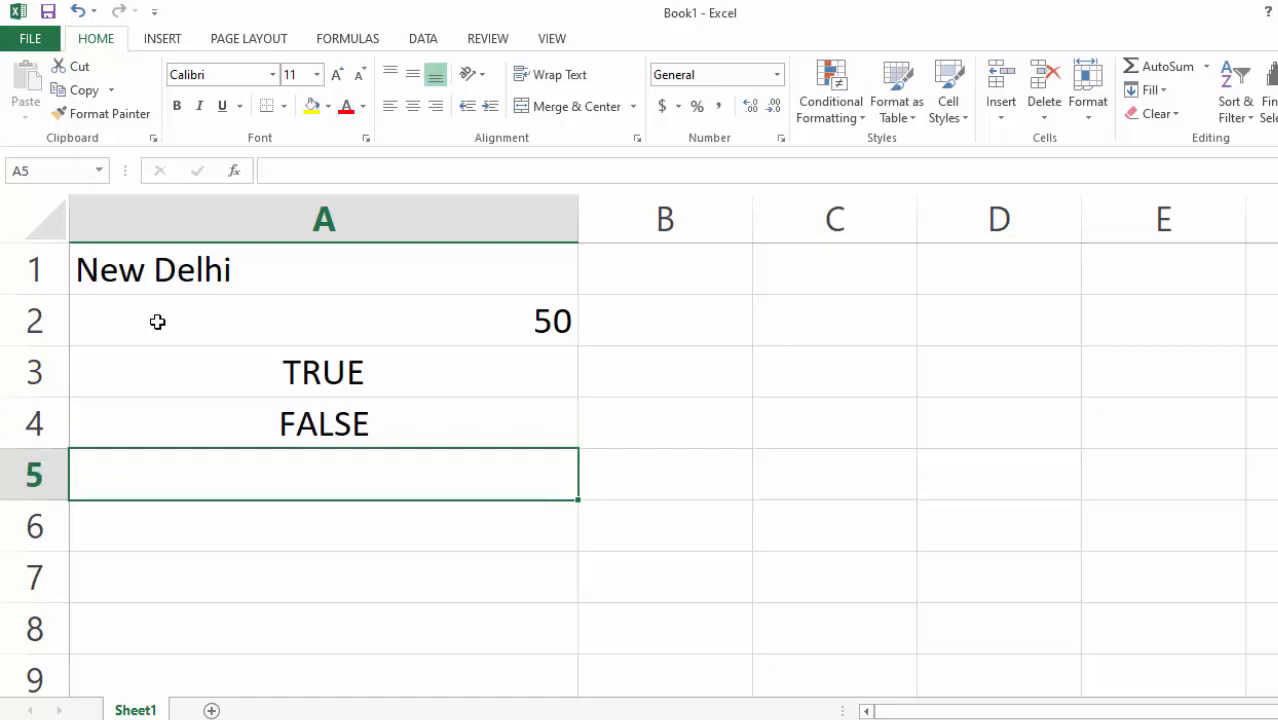
Step: Try centred and right alignment on cells A1:A4, and set them to left alignment
left_click_drag(282, 266, 289, 422)
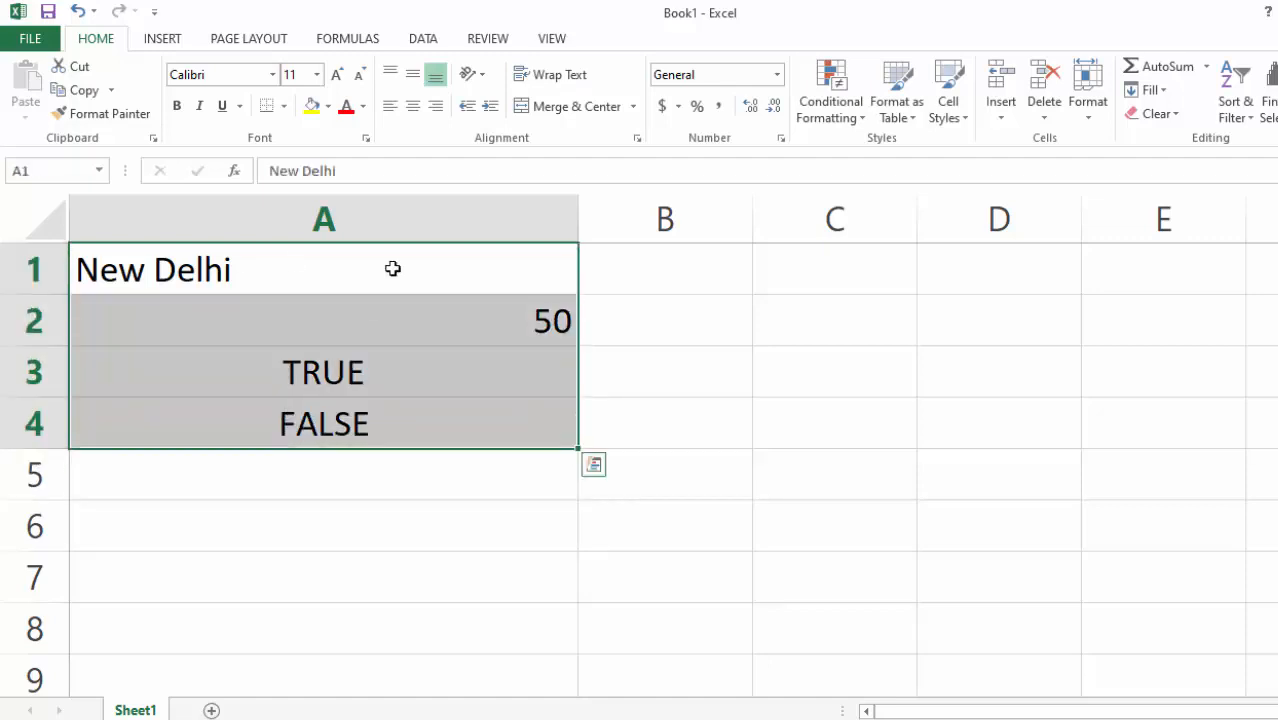
left_click(390, 106)
left_click(411, 108)
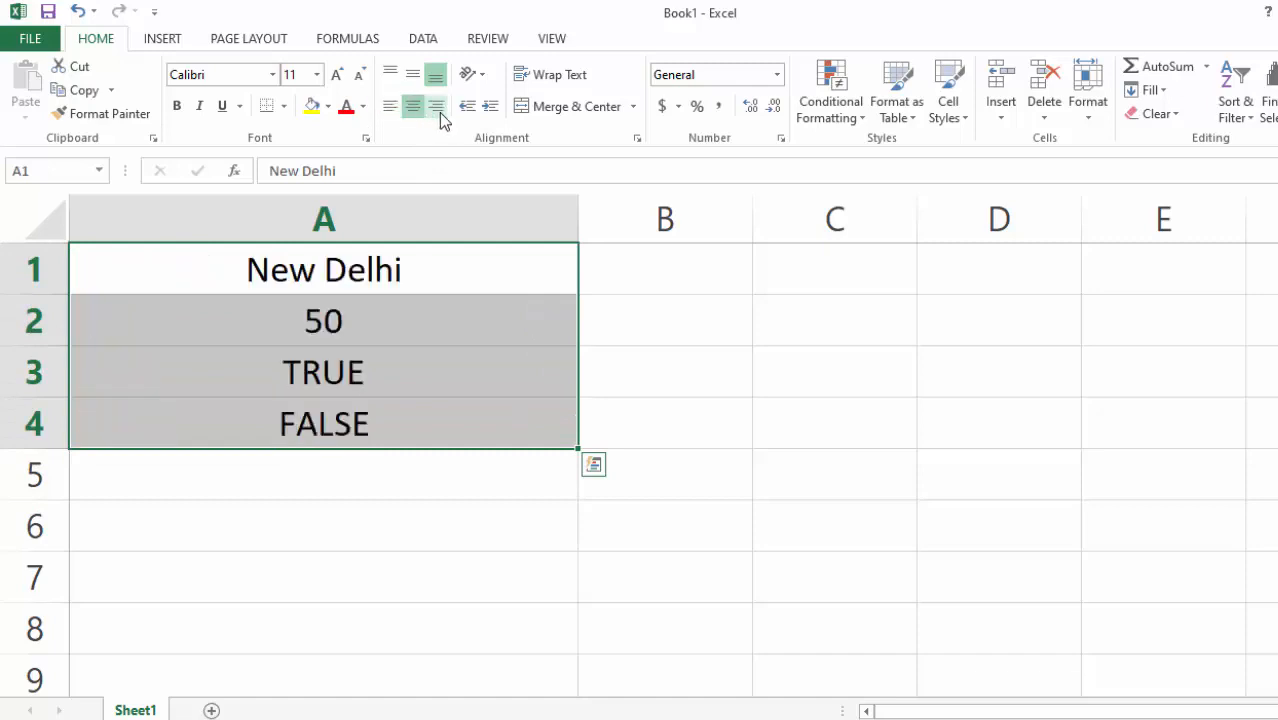
left_click(435, 106)
left_click(390, 106)
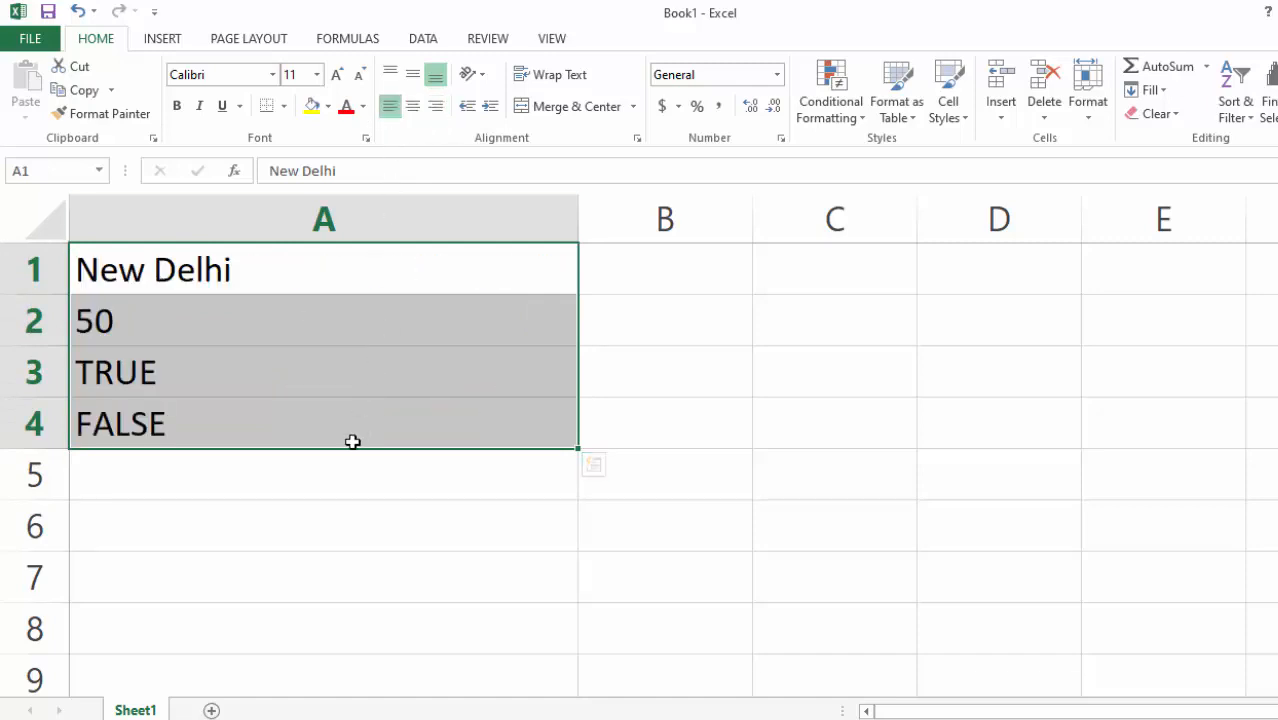
Step: Enter the date 16 apr 2021 in cell A5 and the number 50 in A6
left_click(292, 497)
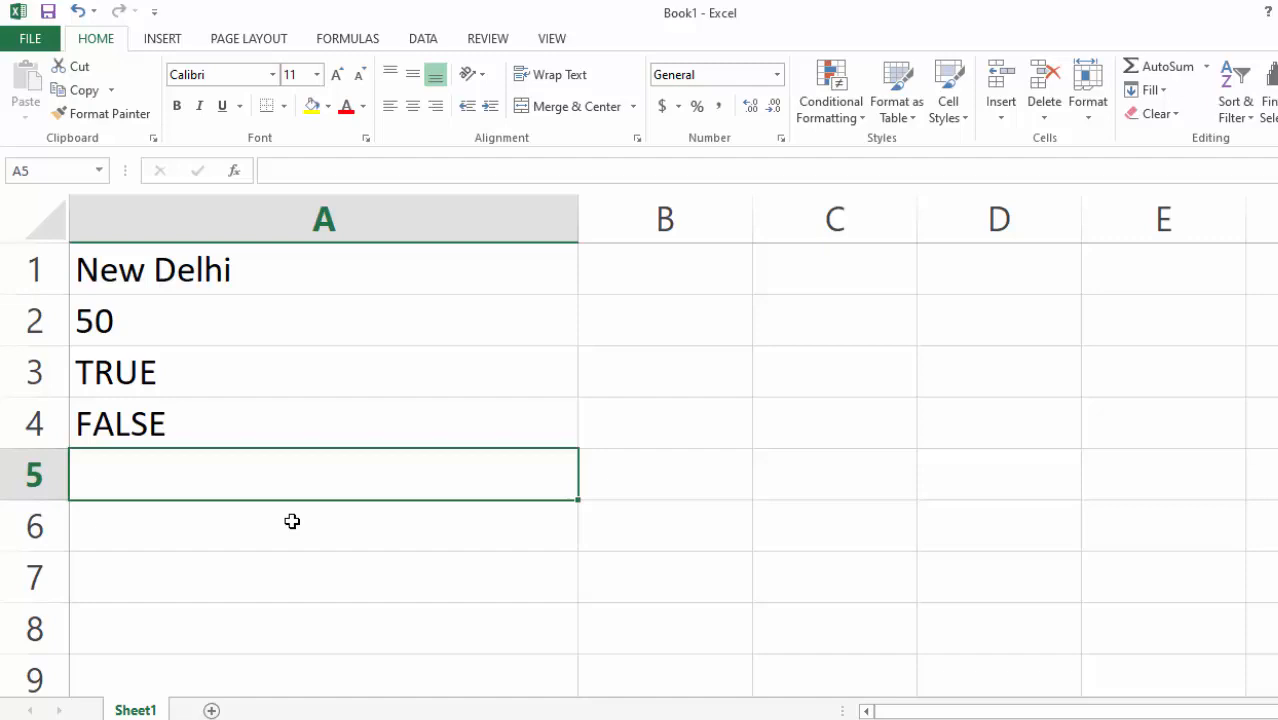
type("1")
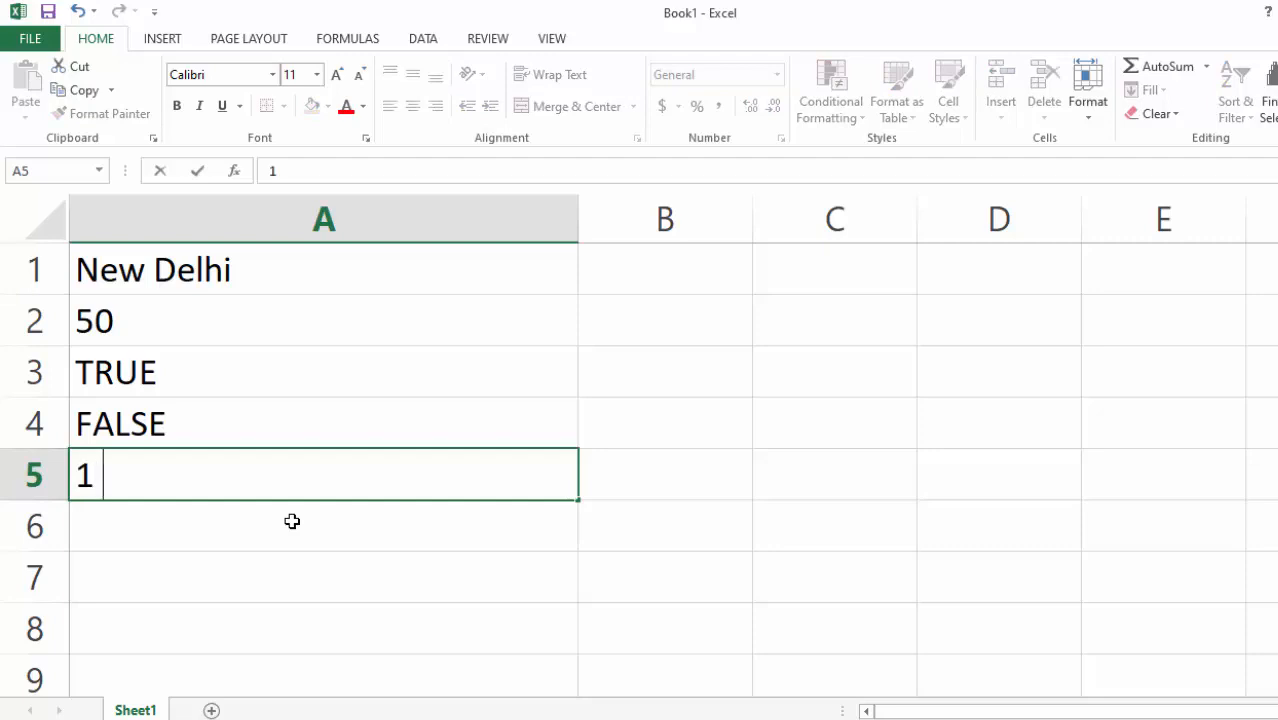
key("BackSpace")
type("16 apr 2021")
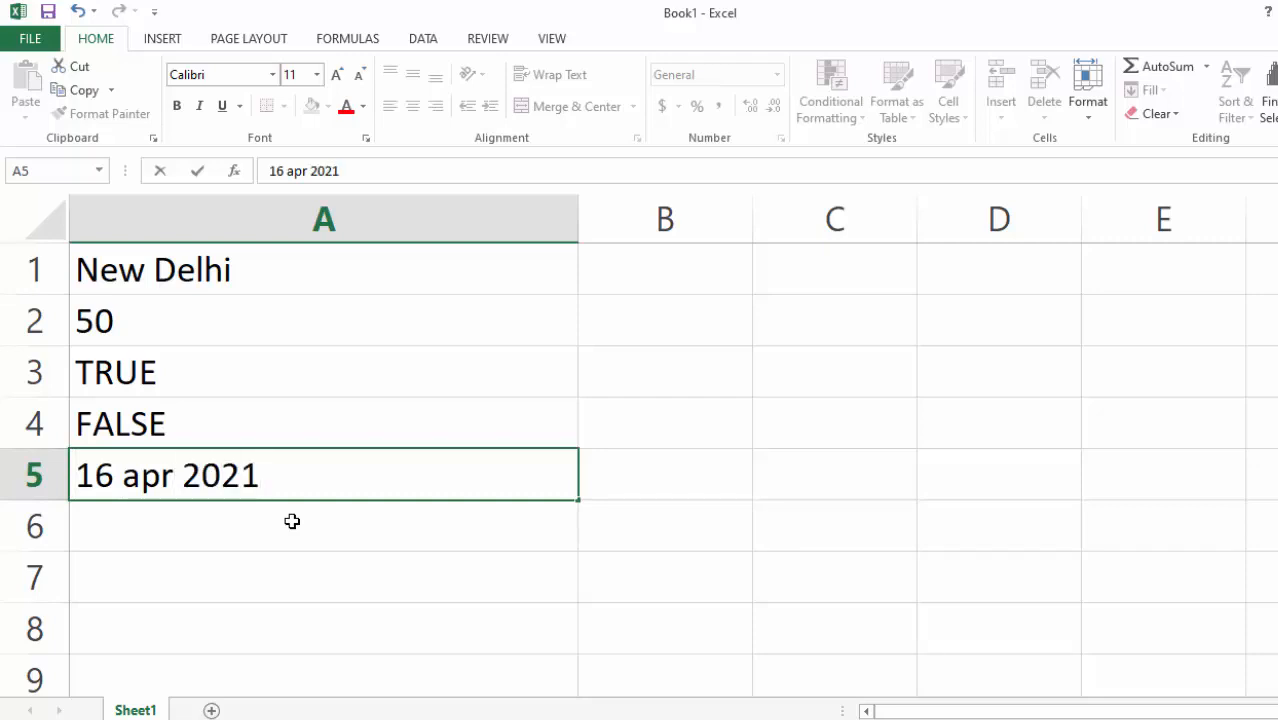
key("Return")
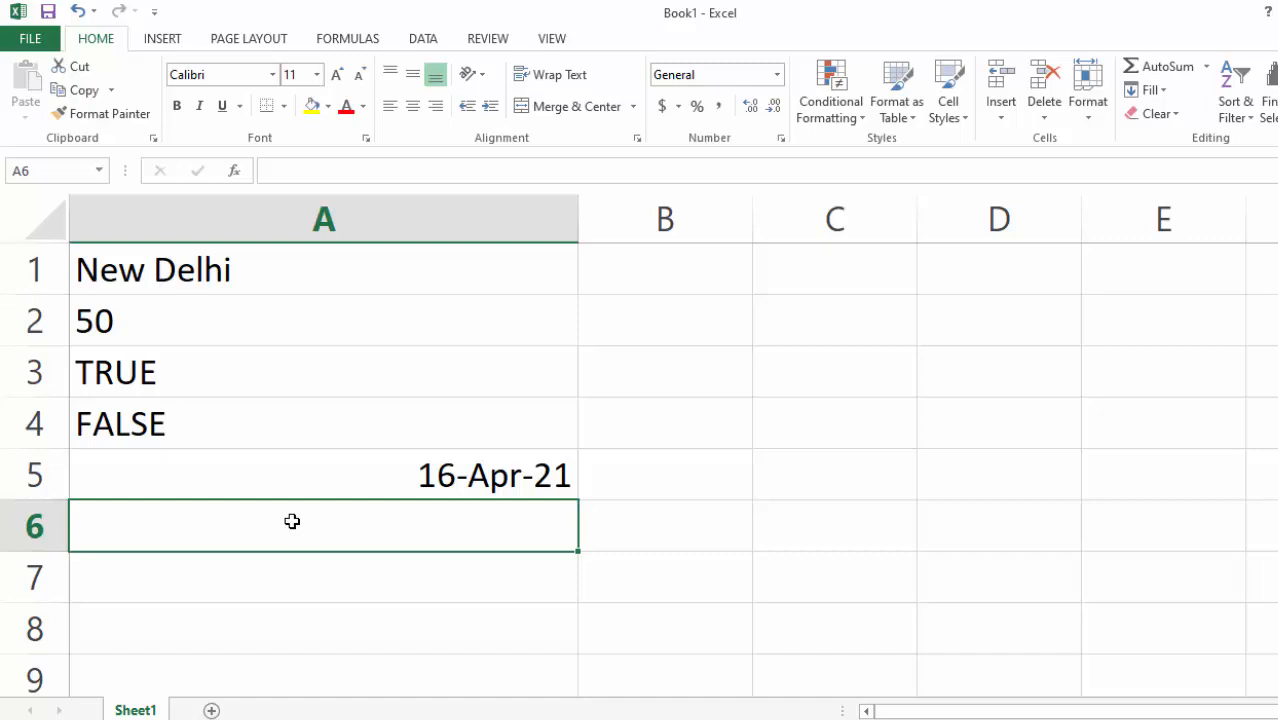
type("50")
key("Return")
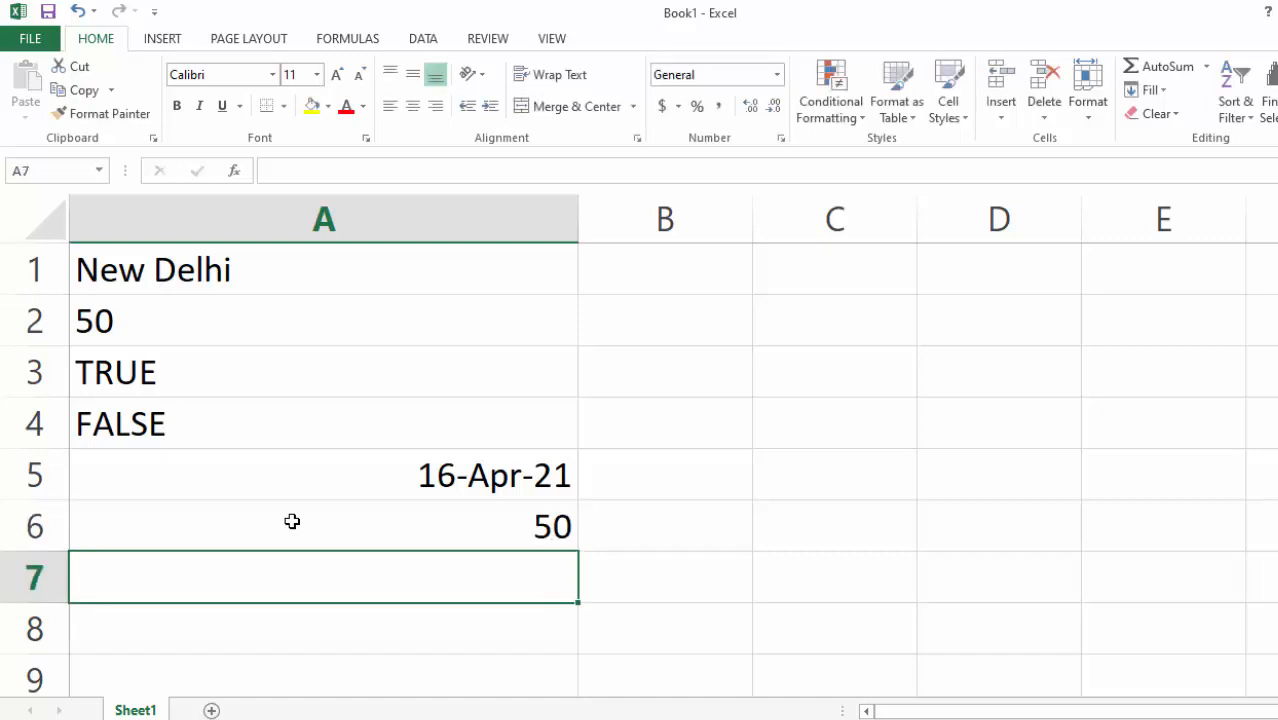
Step: Enter the time 1:03 in cell A7 and 1:03 pm in A8
key("Up")
key("Up")
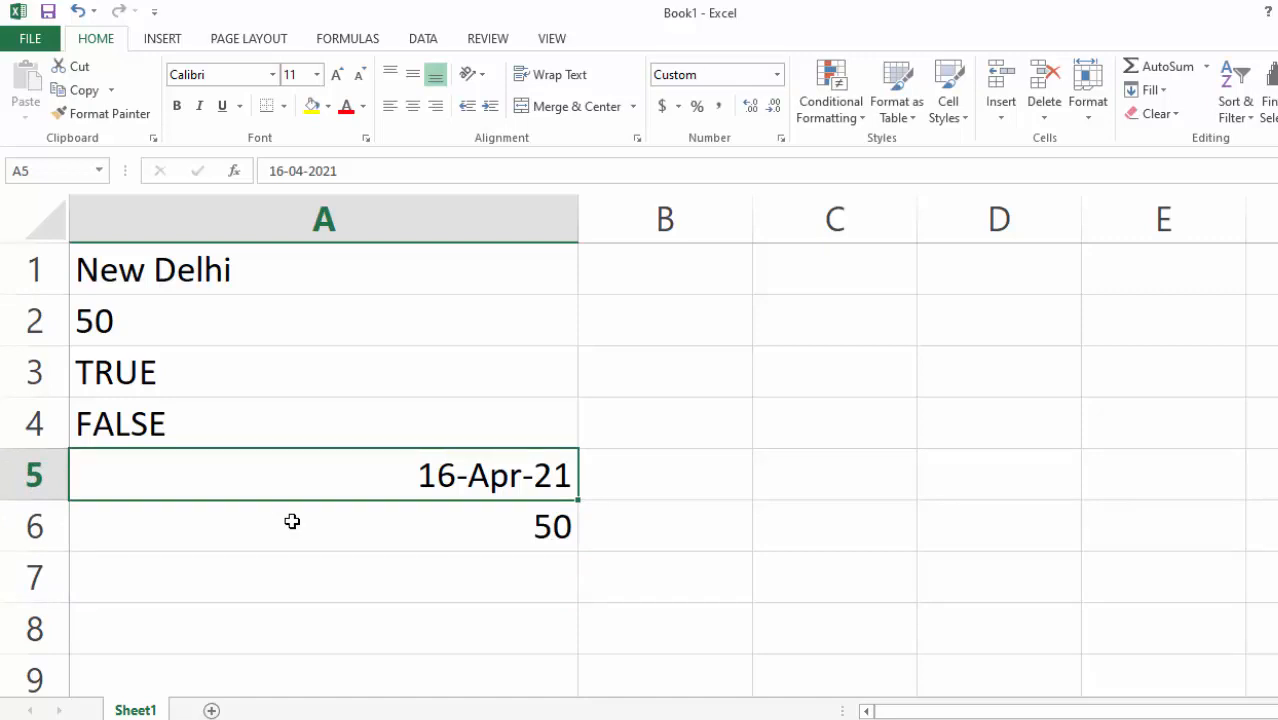
key("Down")
key("Down")
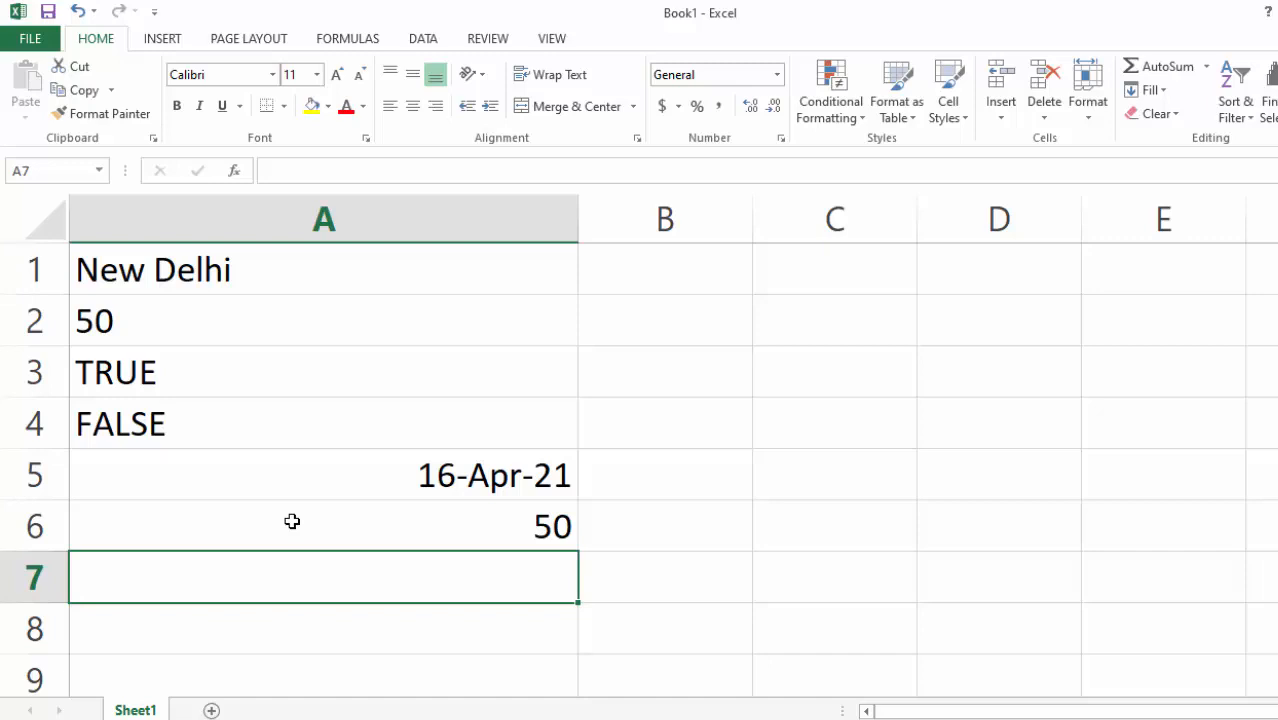
type("1")
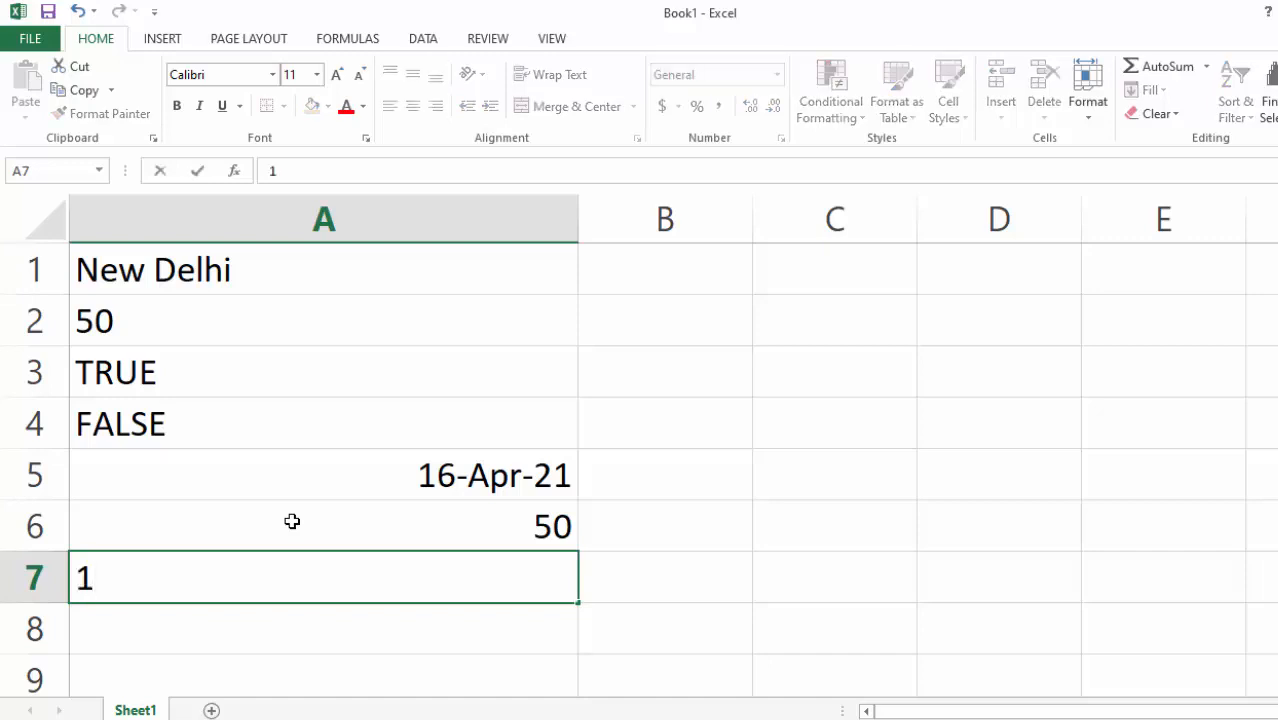
type(":03")
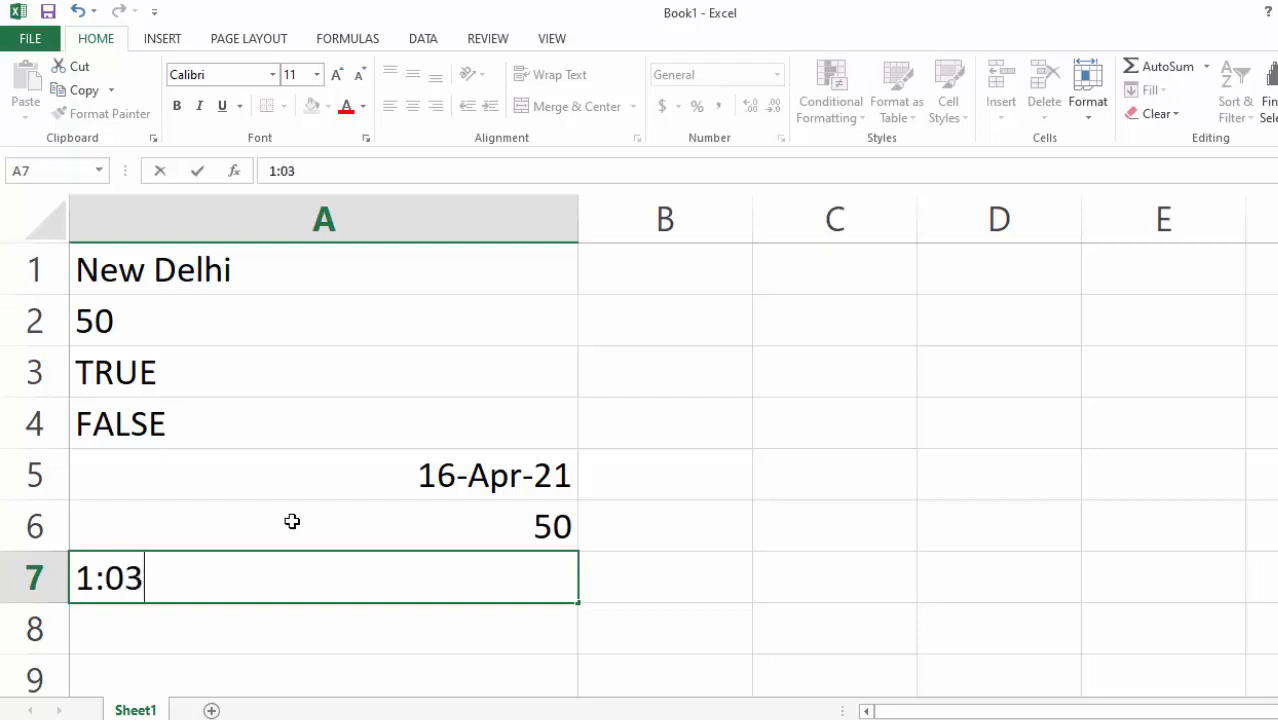
key("Return")
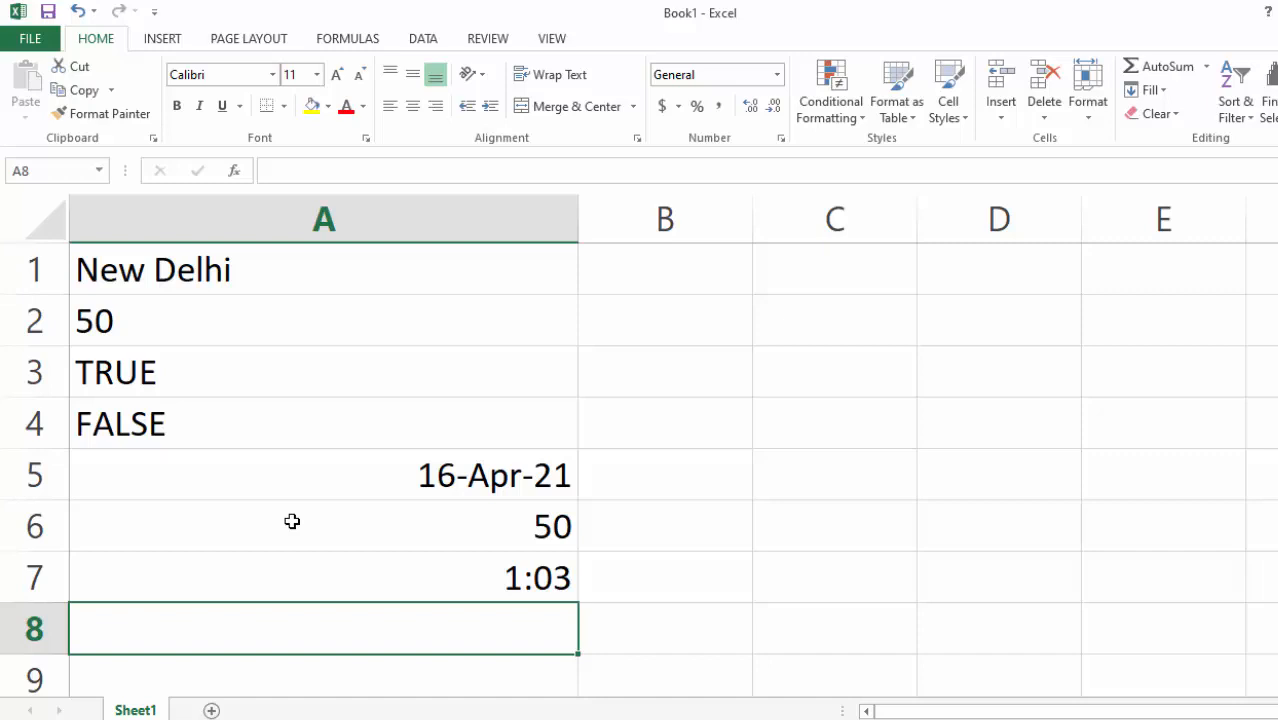
type("1")
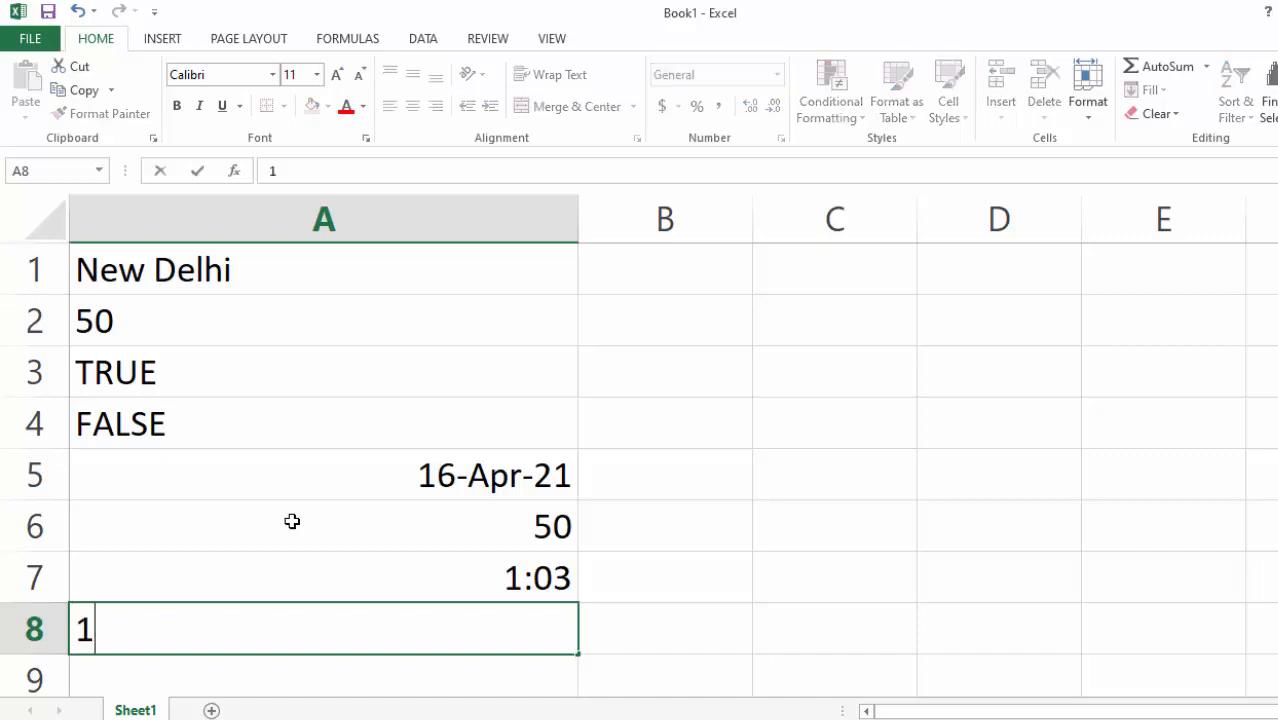
type(":03 pm")
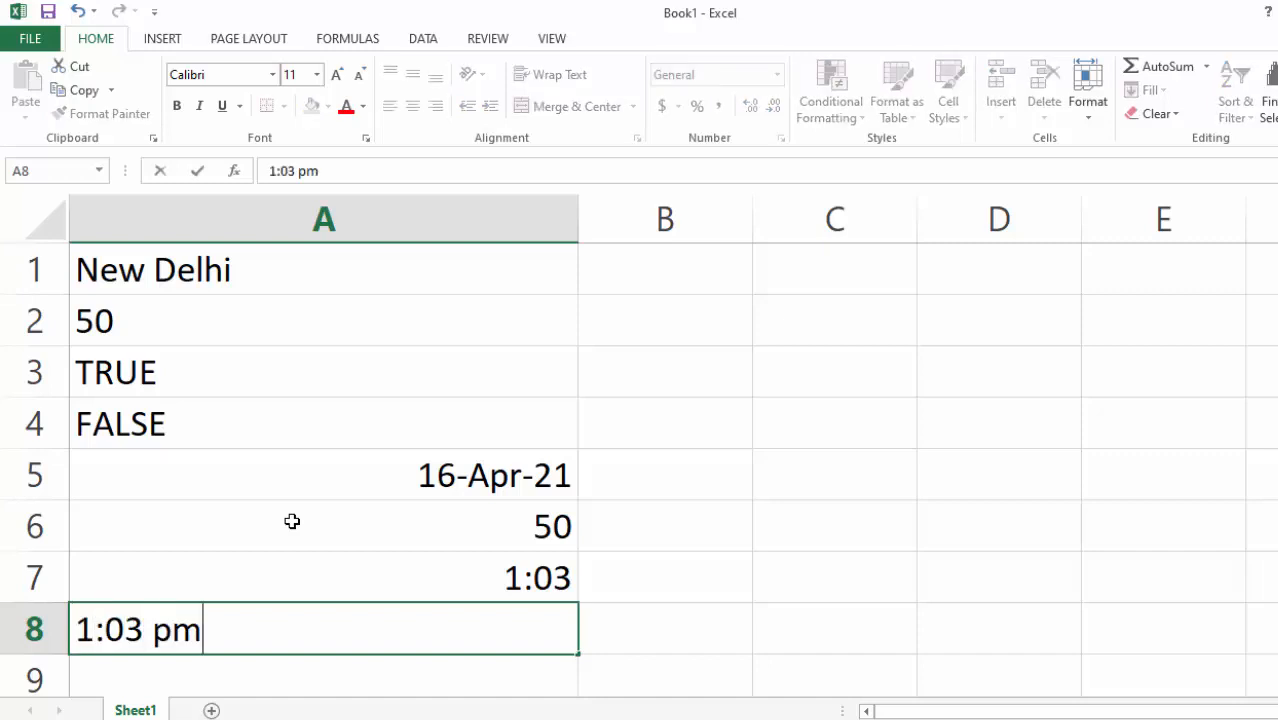
key("Return")
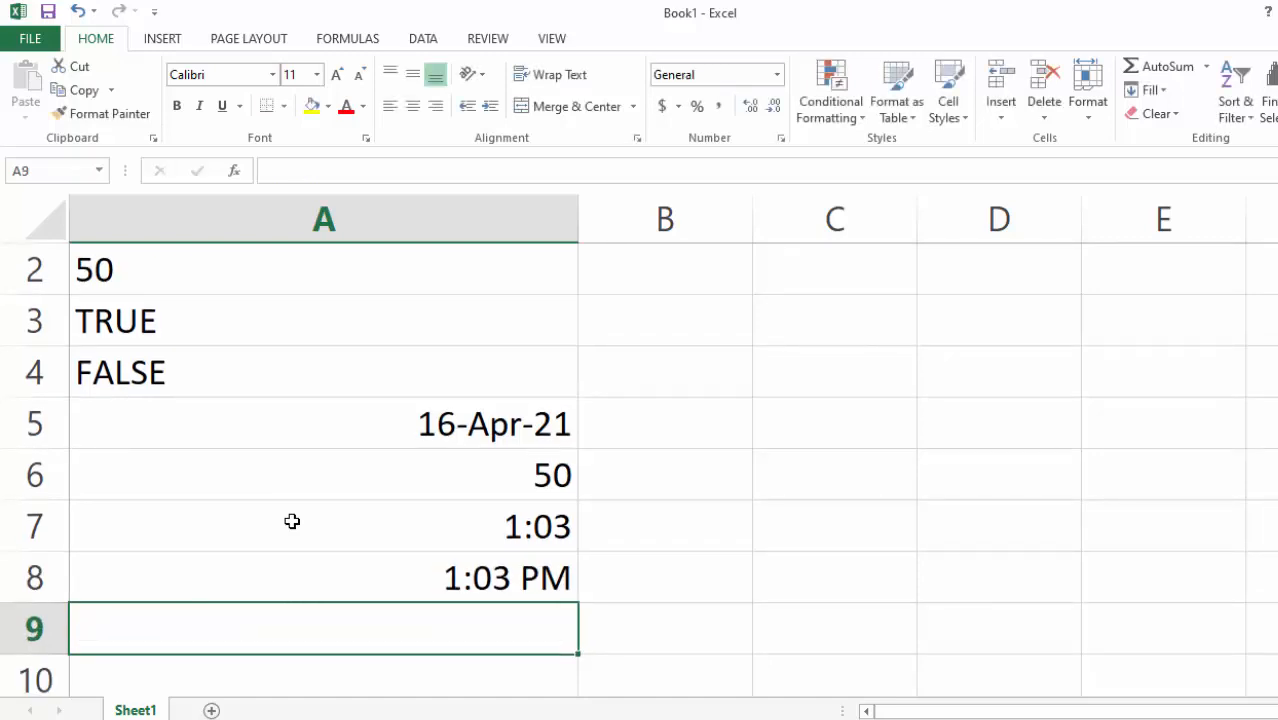
Step: Enter the 24-hour time 13:03 in cell A9
type("13")
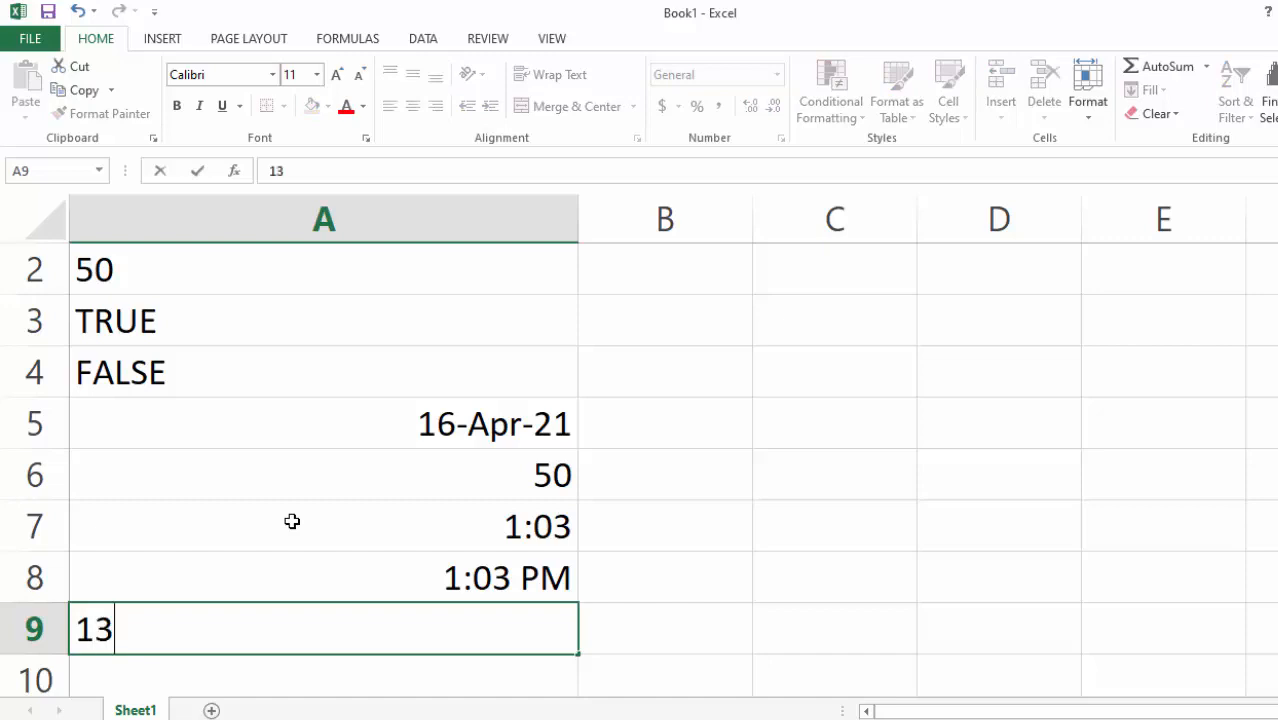
type(":00")
key("BackSpace")
type("3")
key("Return")
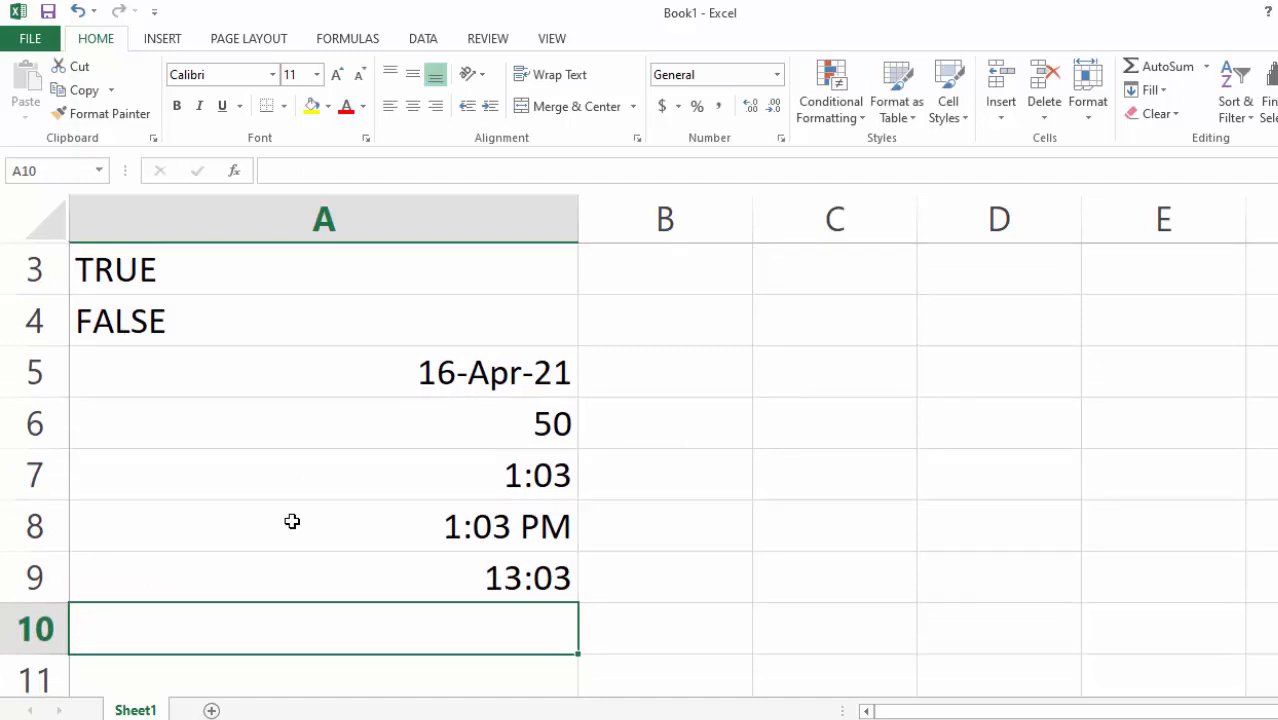
Step: Insert the current time in cell B5 and the current date in B6
left_click(702, 366)
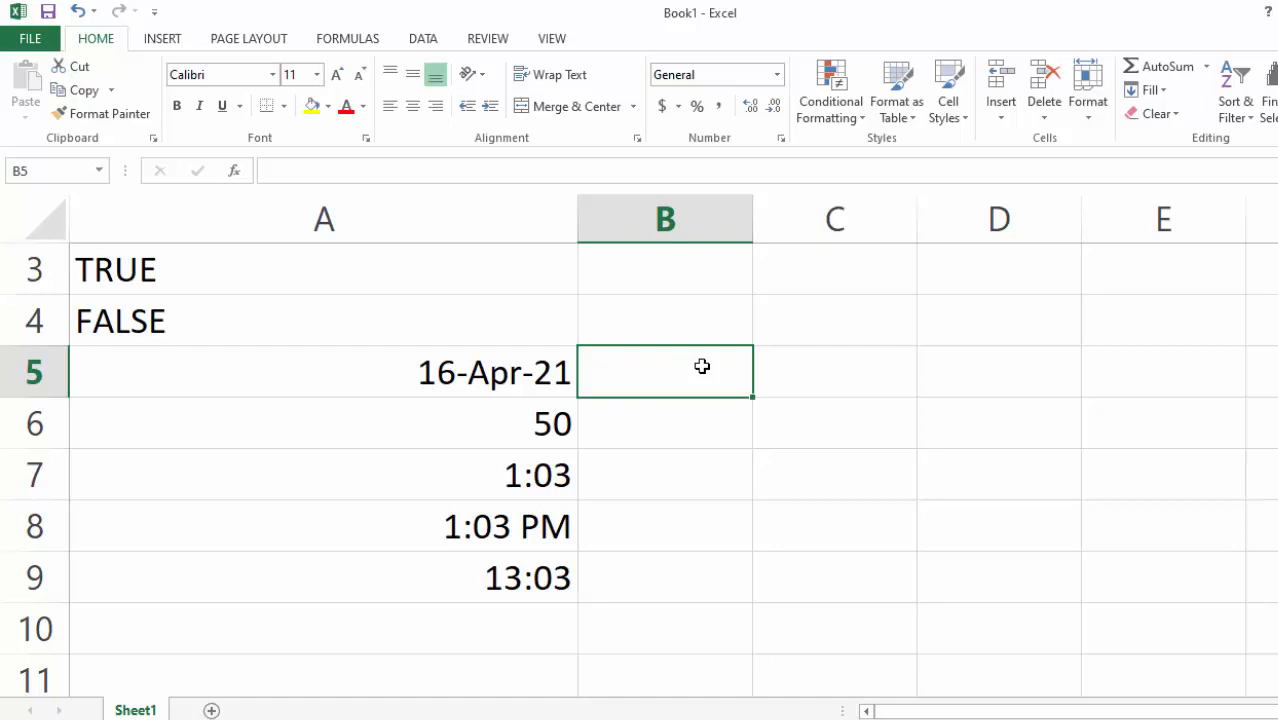
key("ctrl+shift+semicolon")
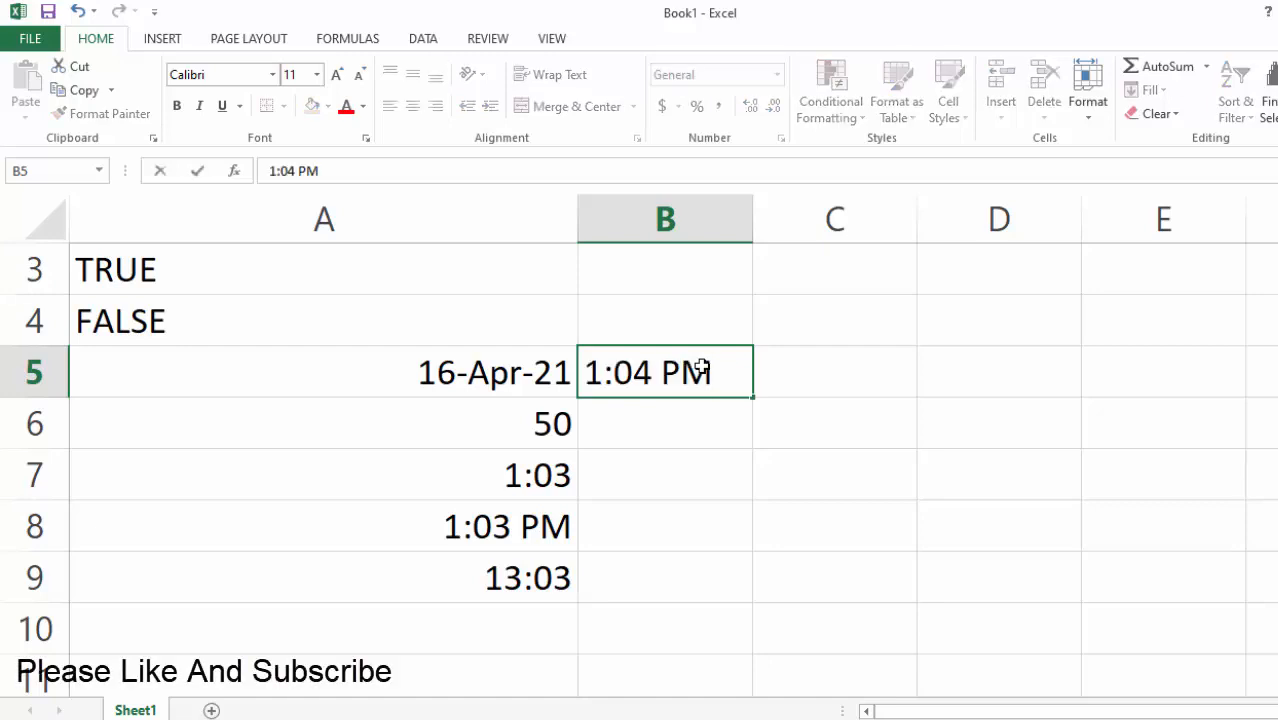
key("Return")
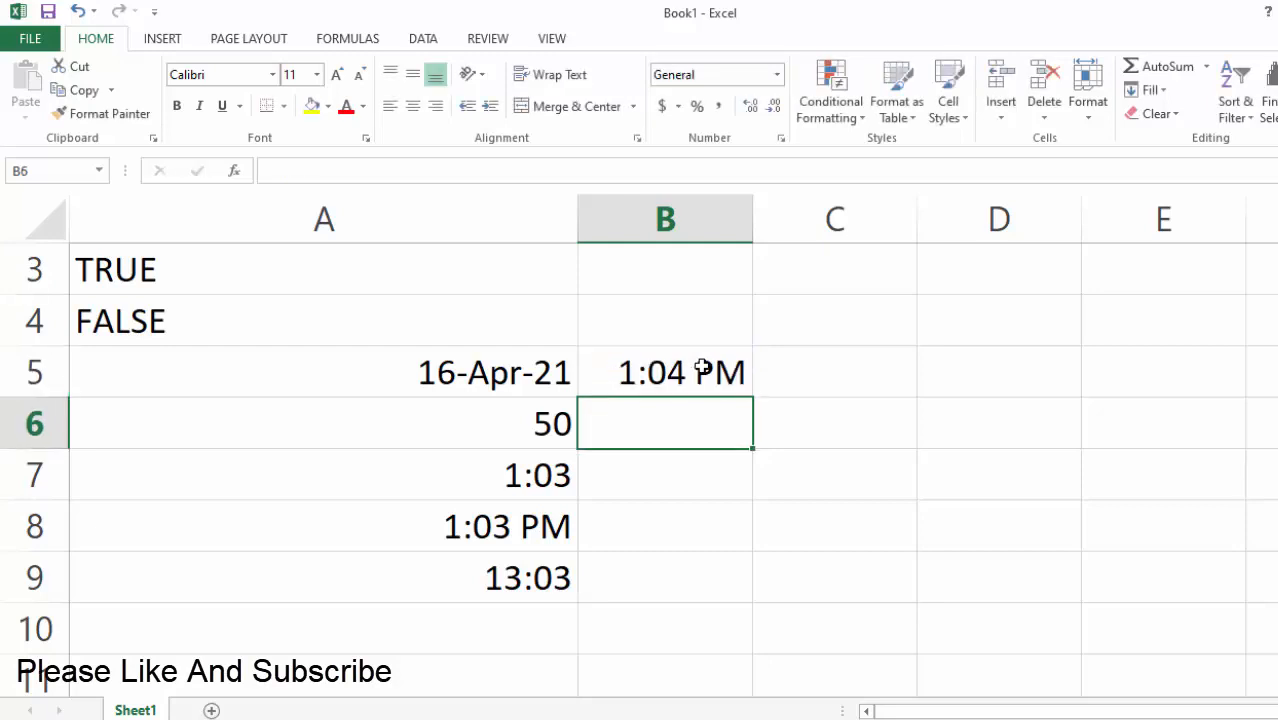
key("ctrl+semicolon")
key("Return")
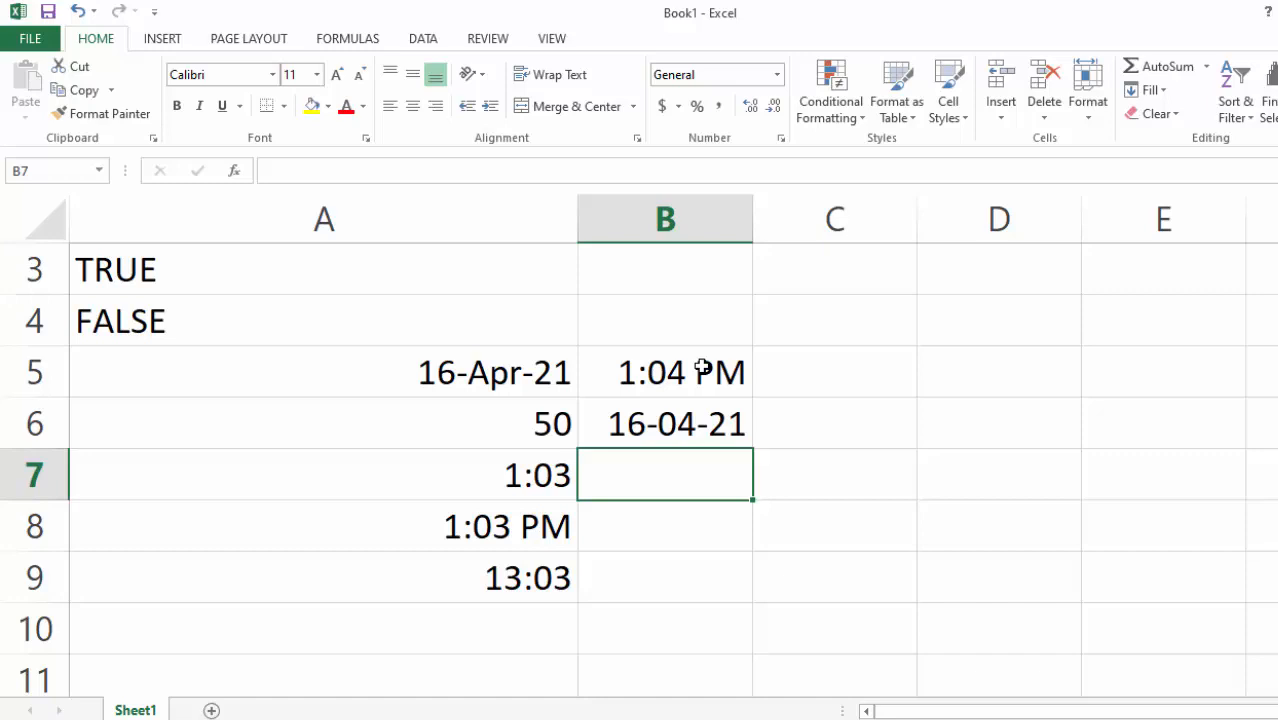
Step: Open the time in cell B5 for editing to examine its full stored value, and leave it as is
left_click(703, 369)
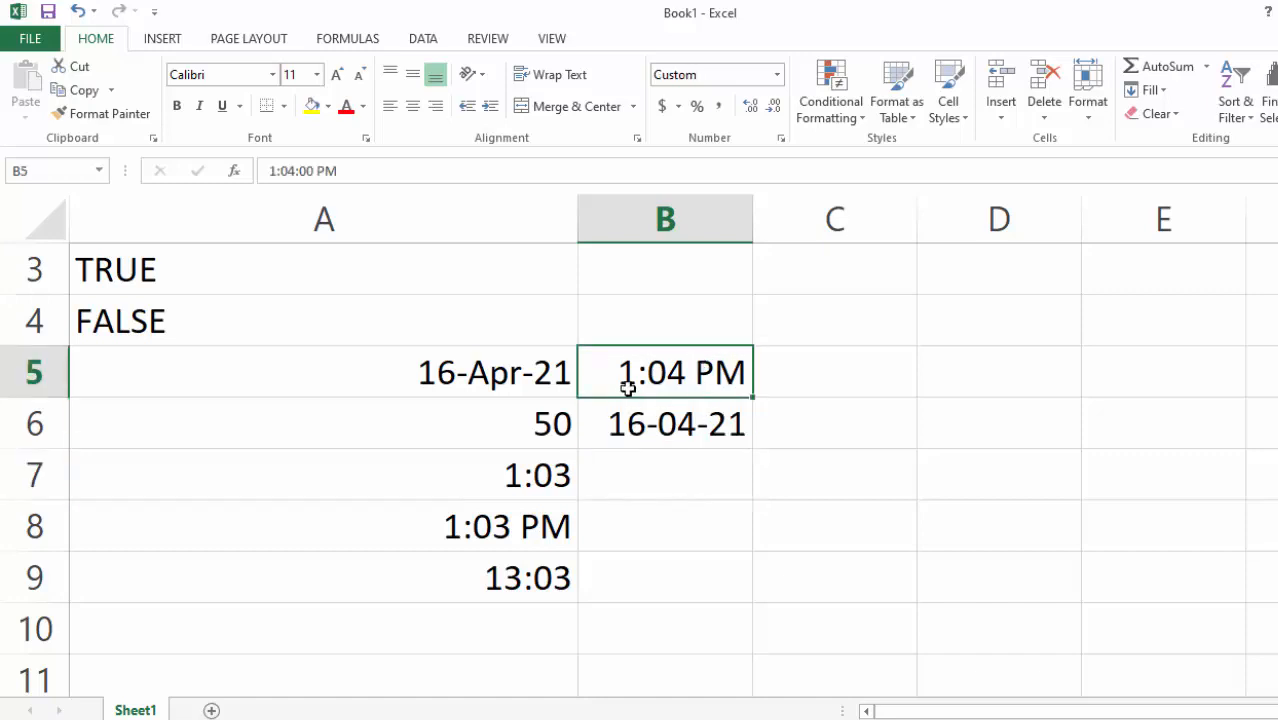
double_click(676, 381)
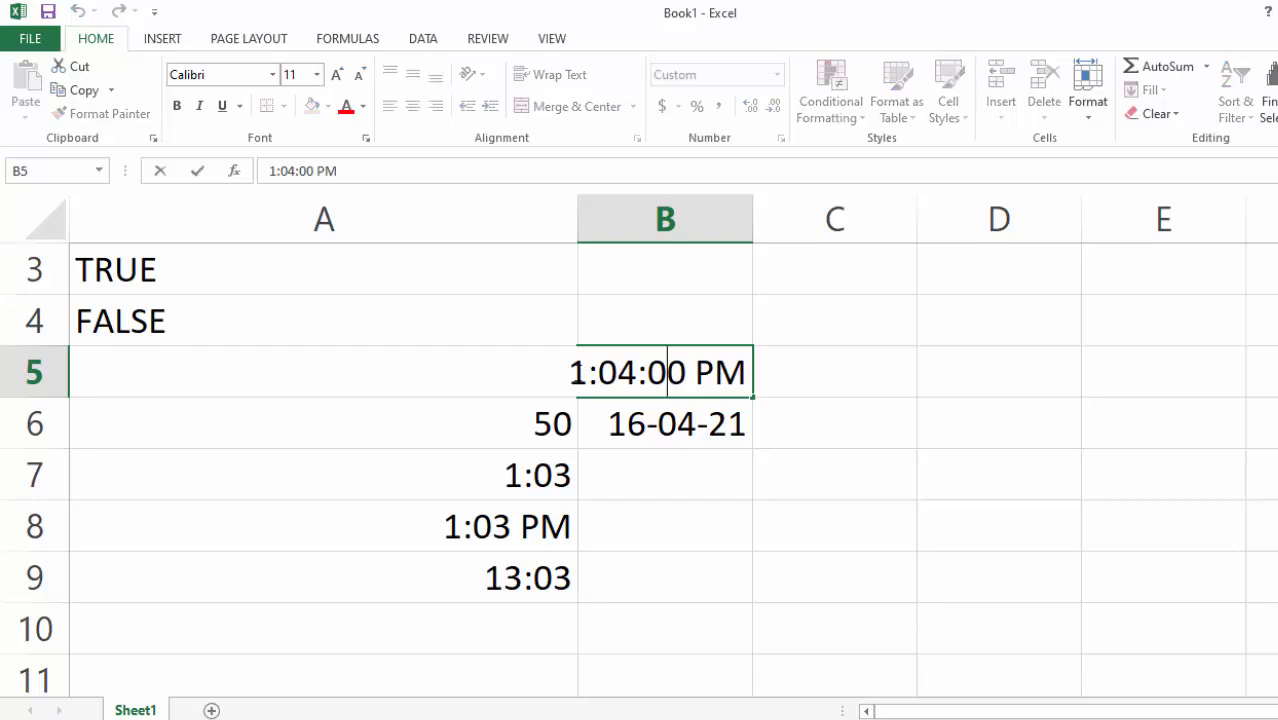
left_click_drag(570, 372, 687, 372)
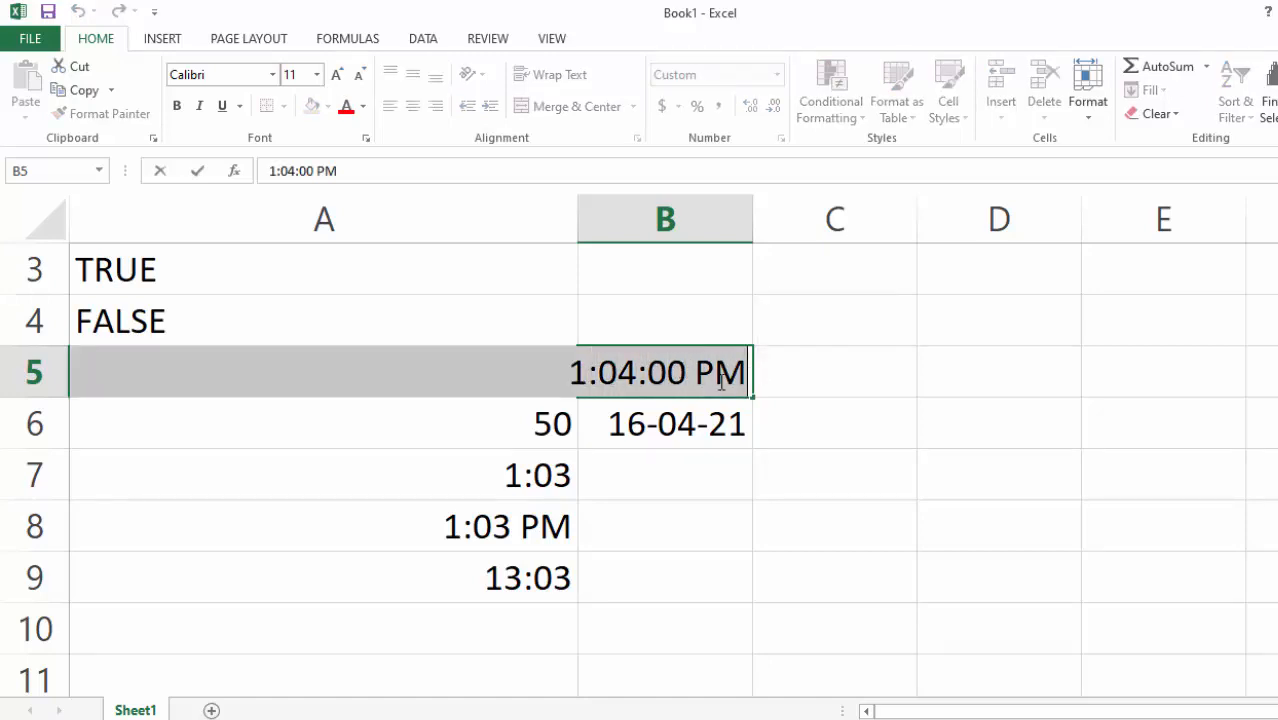
key("Return")
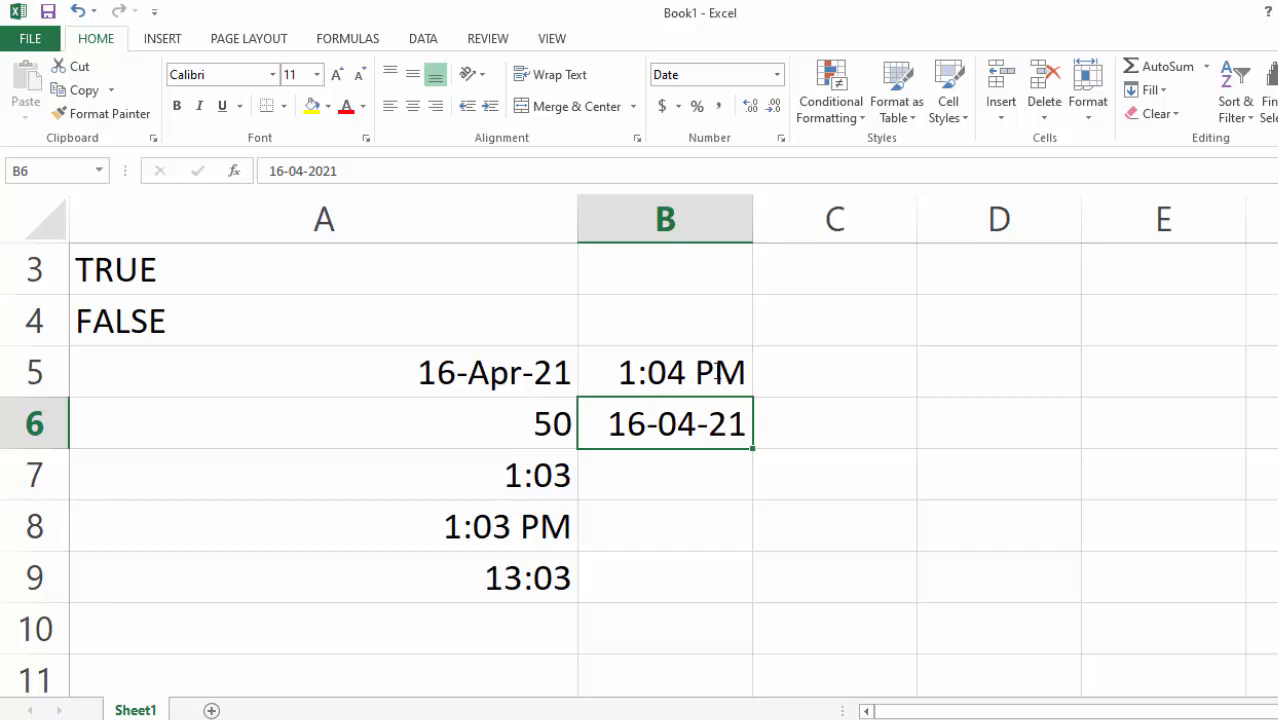
Step: Enter the formula =New Delhi, without quotation marks, in cell C1
key("Right")
key("Up")
key("Up")
key("Up")
key("Up")
key("Up")
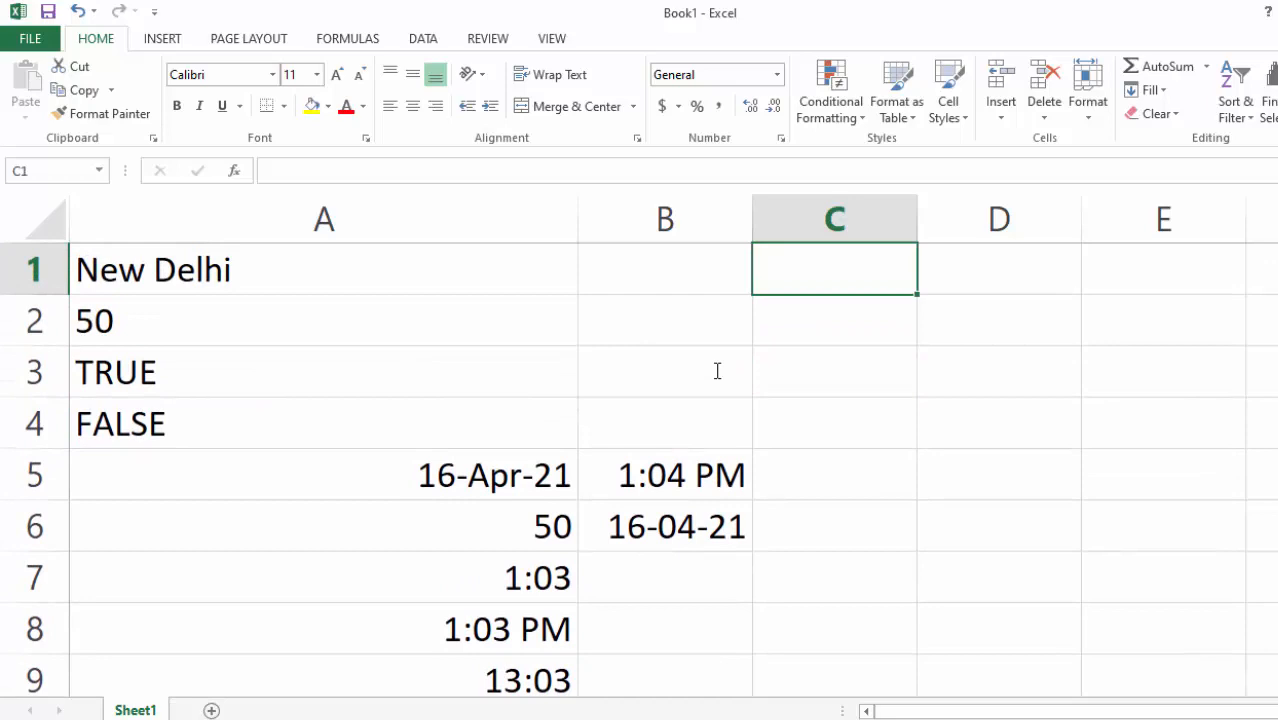
type("=")
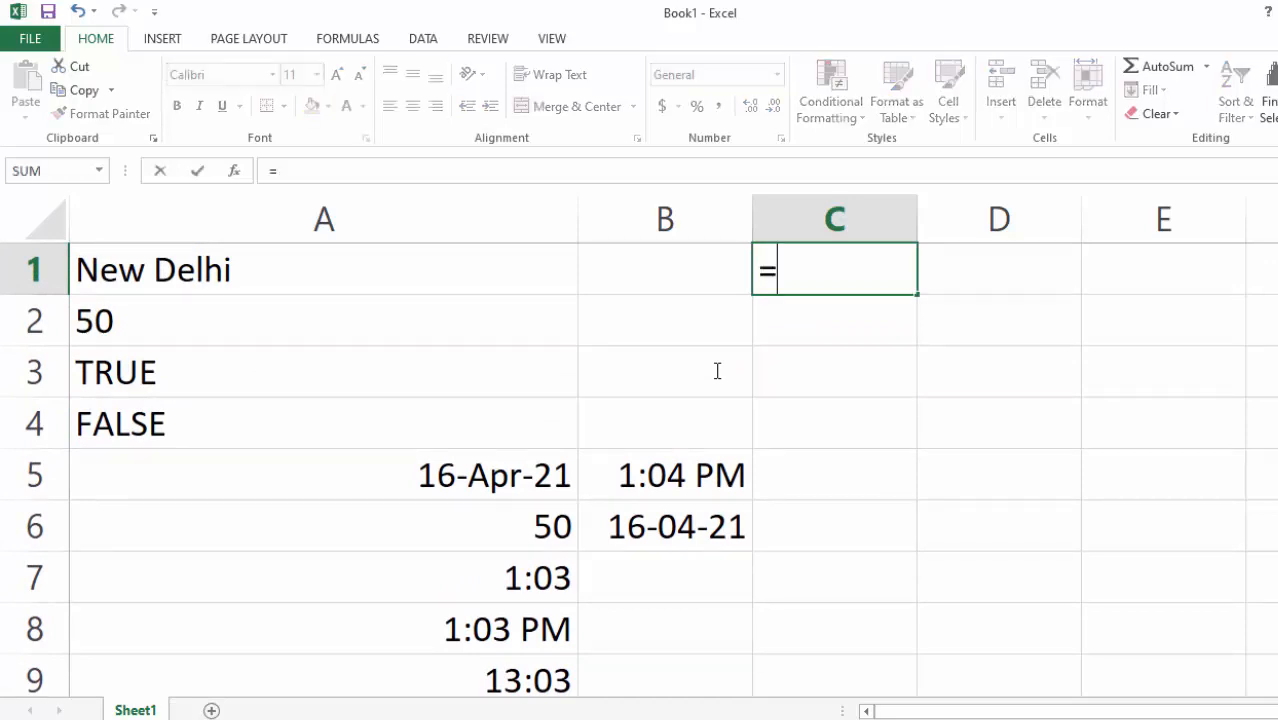
type("New Delhi")
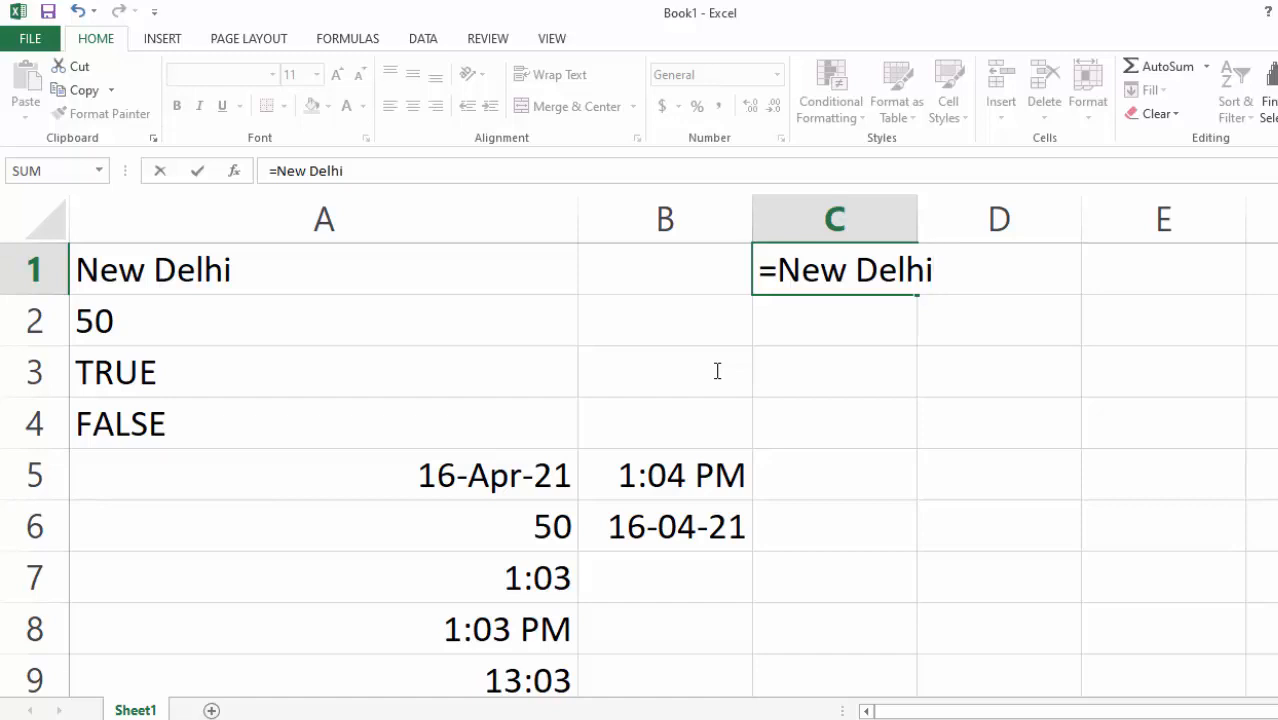
key("Return")
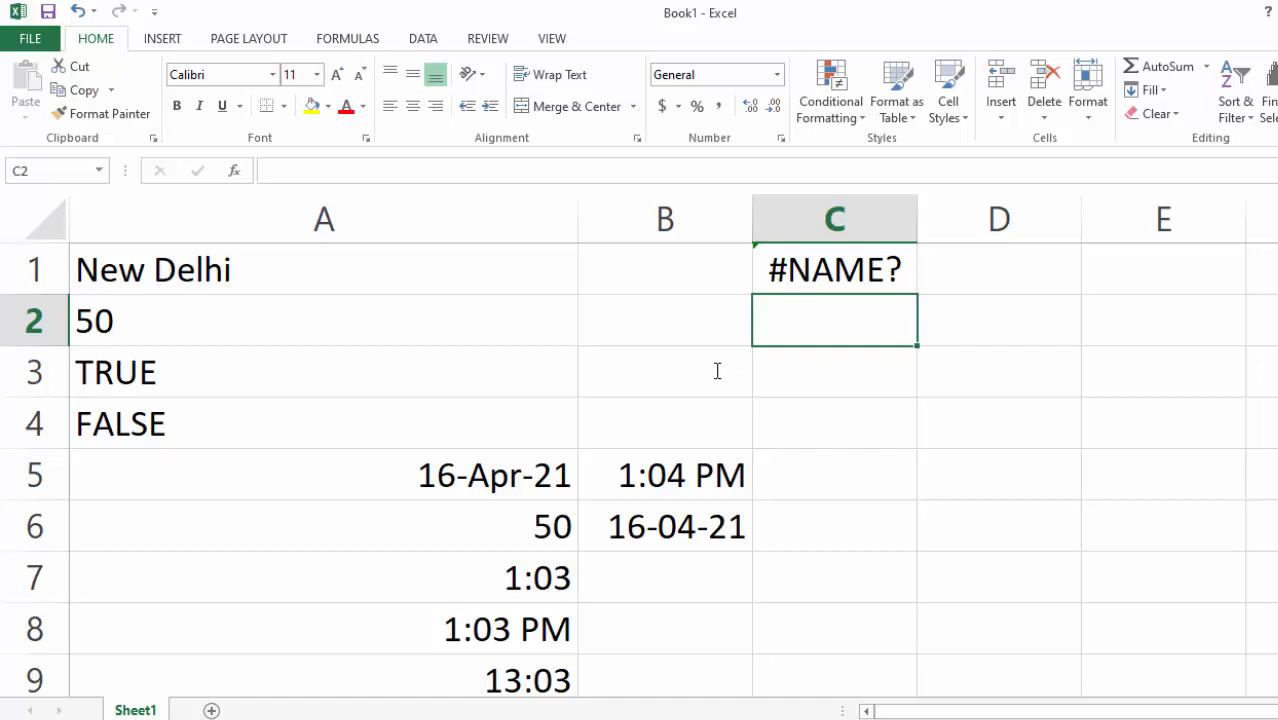
Step: Enter the formula =NA() in cell D1, clear it again, and return to cell C1
key("Up")
key("Right")
type("=")
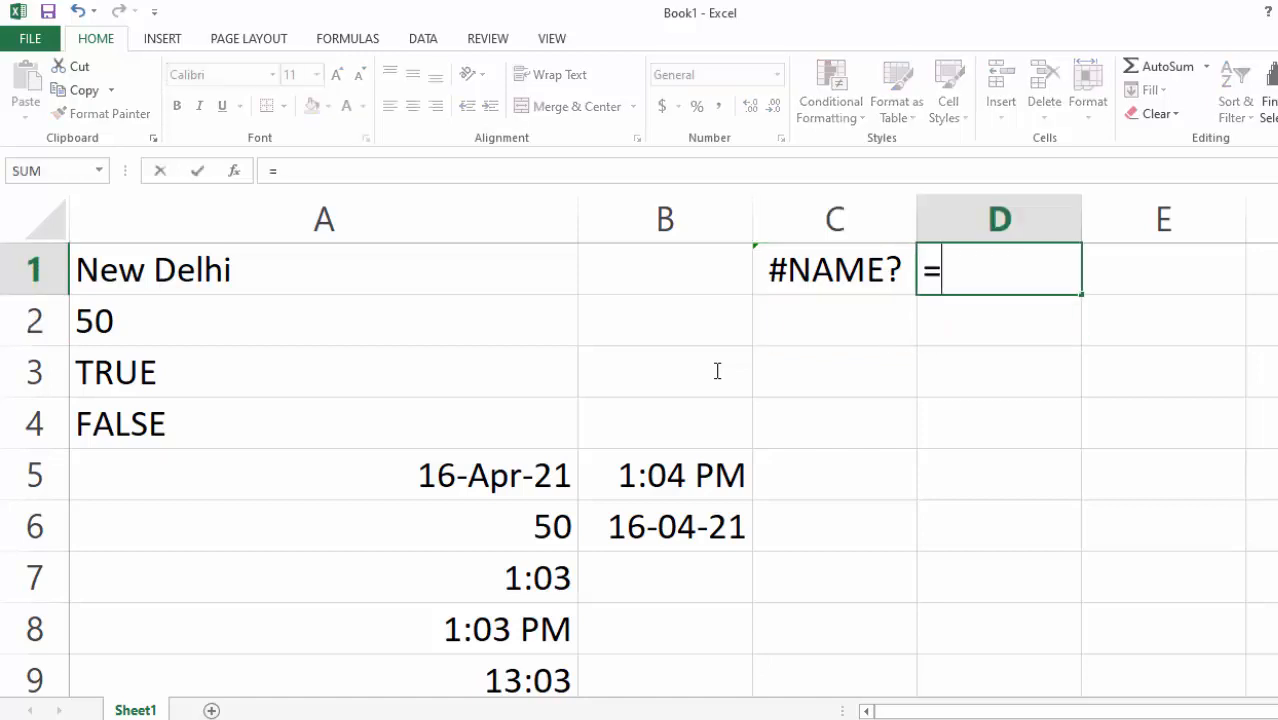
type("na()")
key("Return")
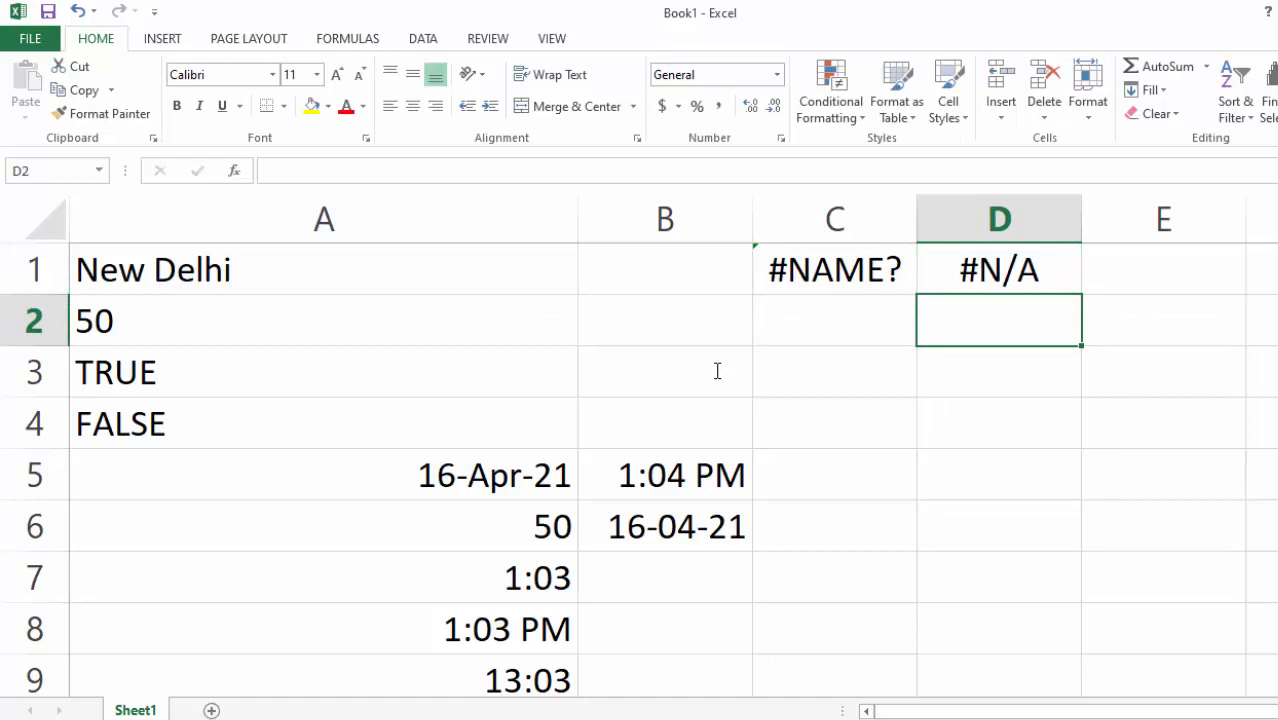
key("Up")
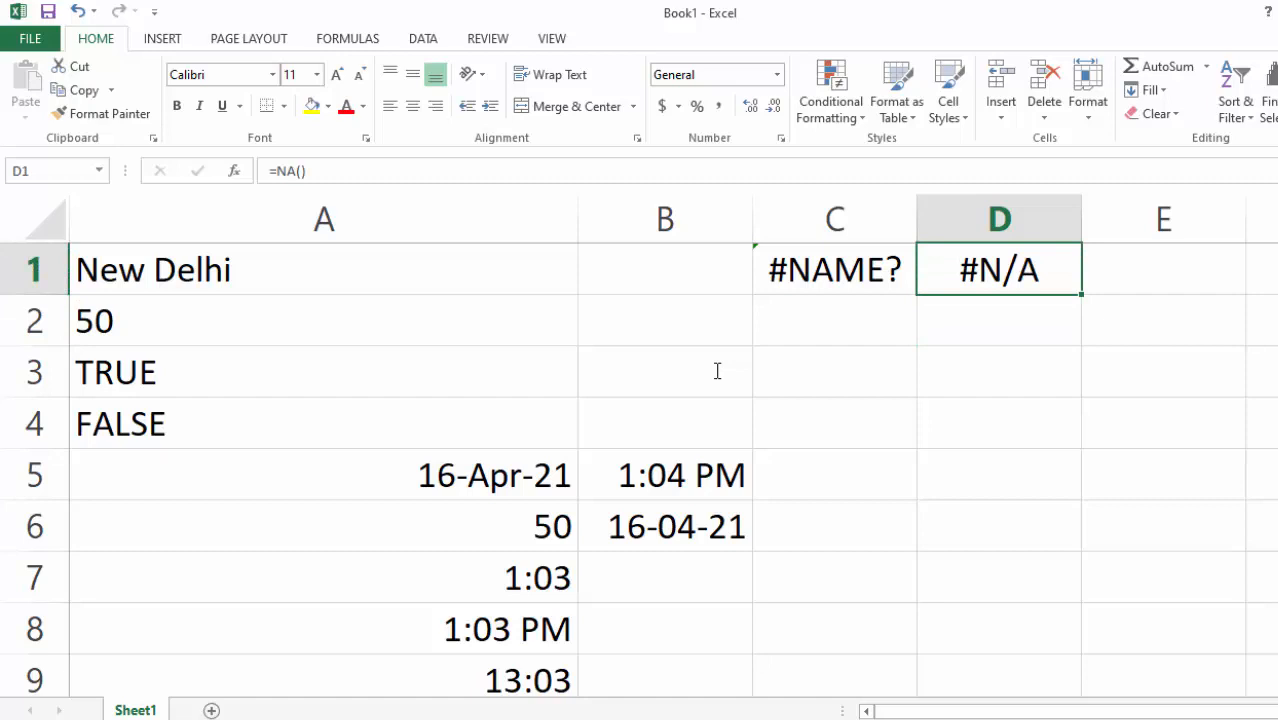
key("Delete")
key("Left")
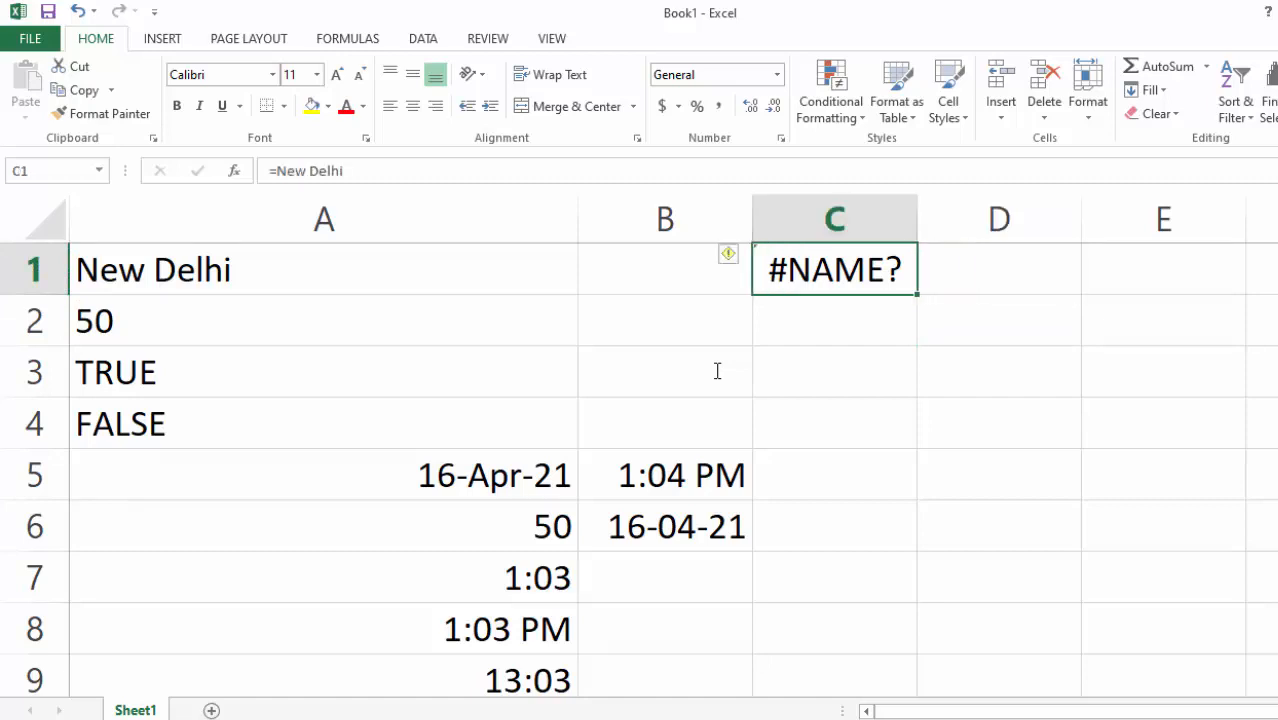
key("F2")
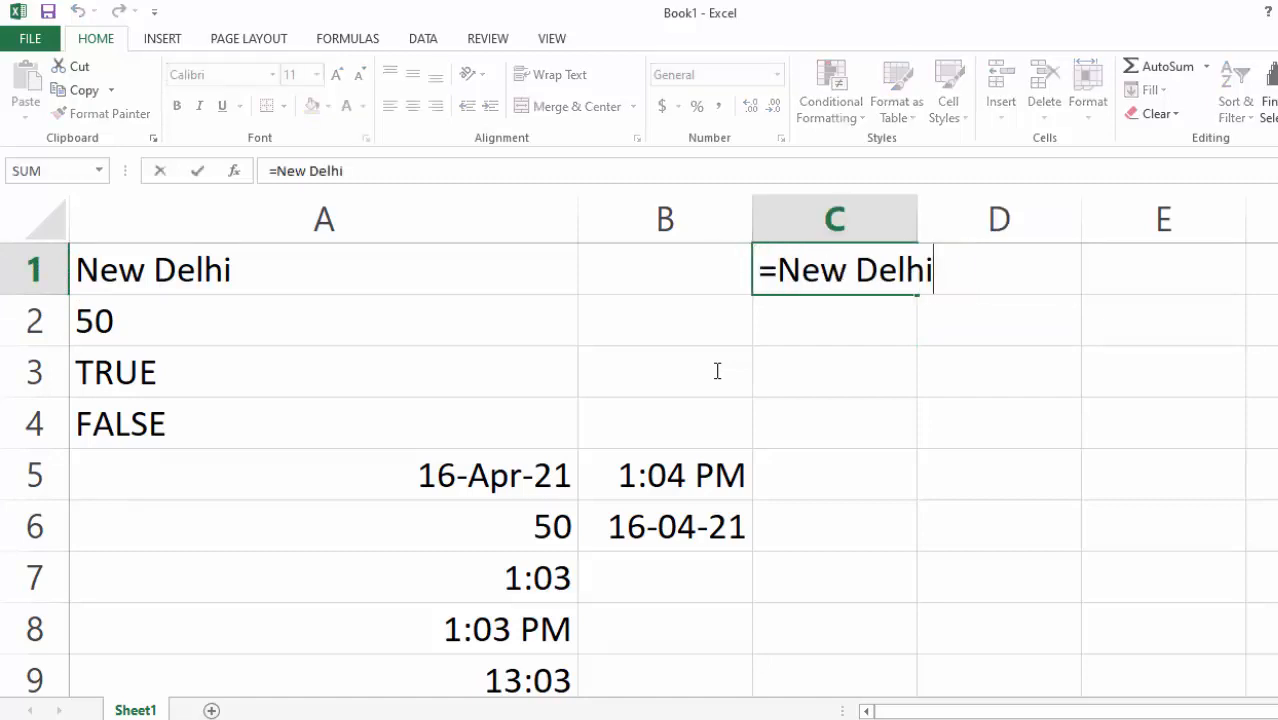
key("ctrl+shift+Left")
key("ctrl+shift+Left")
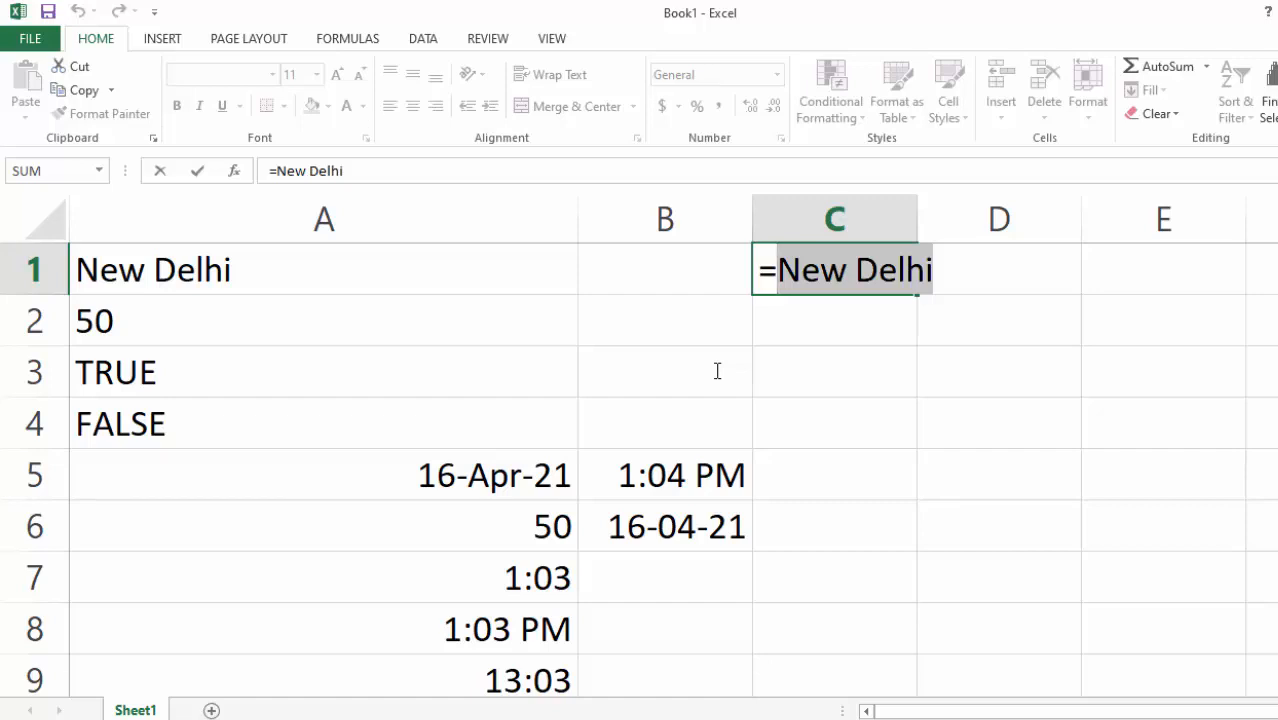
key("Home")
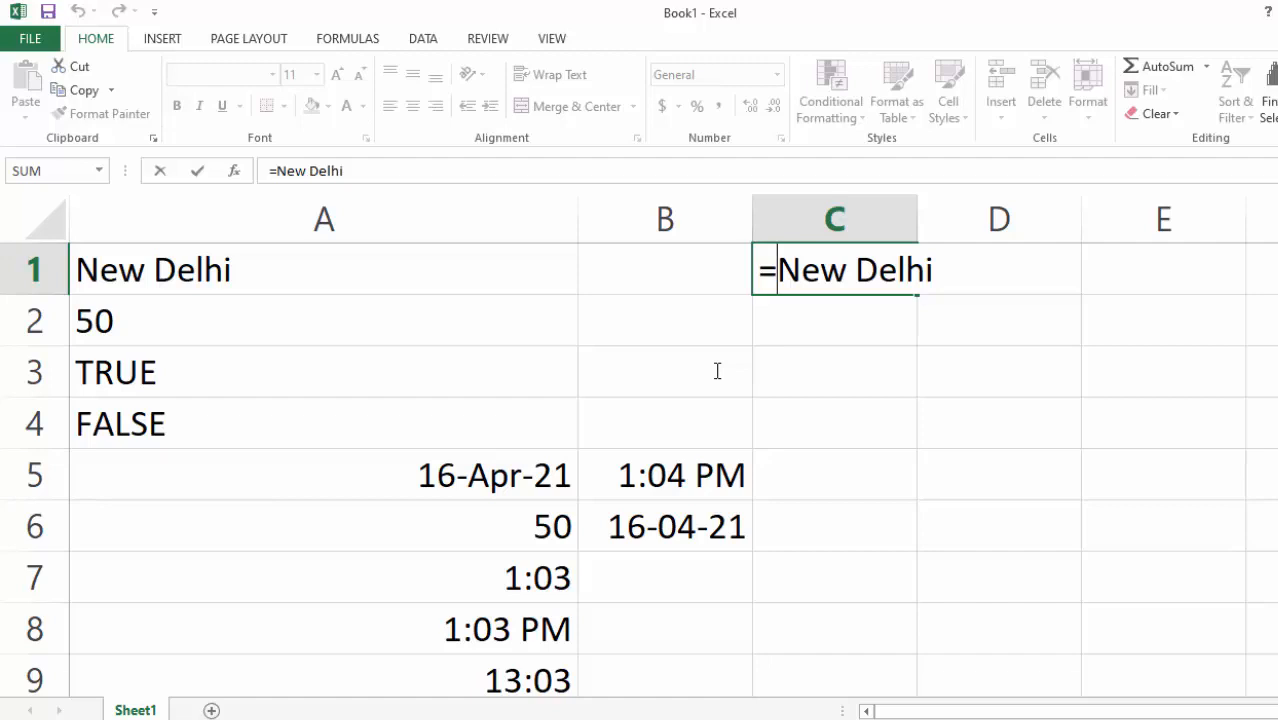
type("\"")
key("End")
type("\"")
key("Escape")
Step: Replace the formula in cell C1 with ="New Delhi", enclosing the text in double quotation marks
type("=")
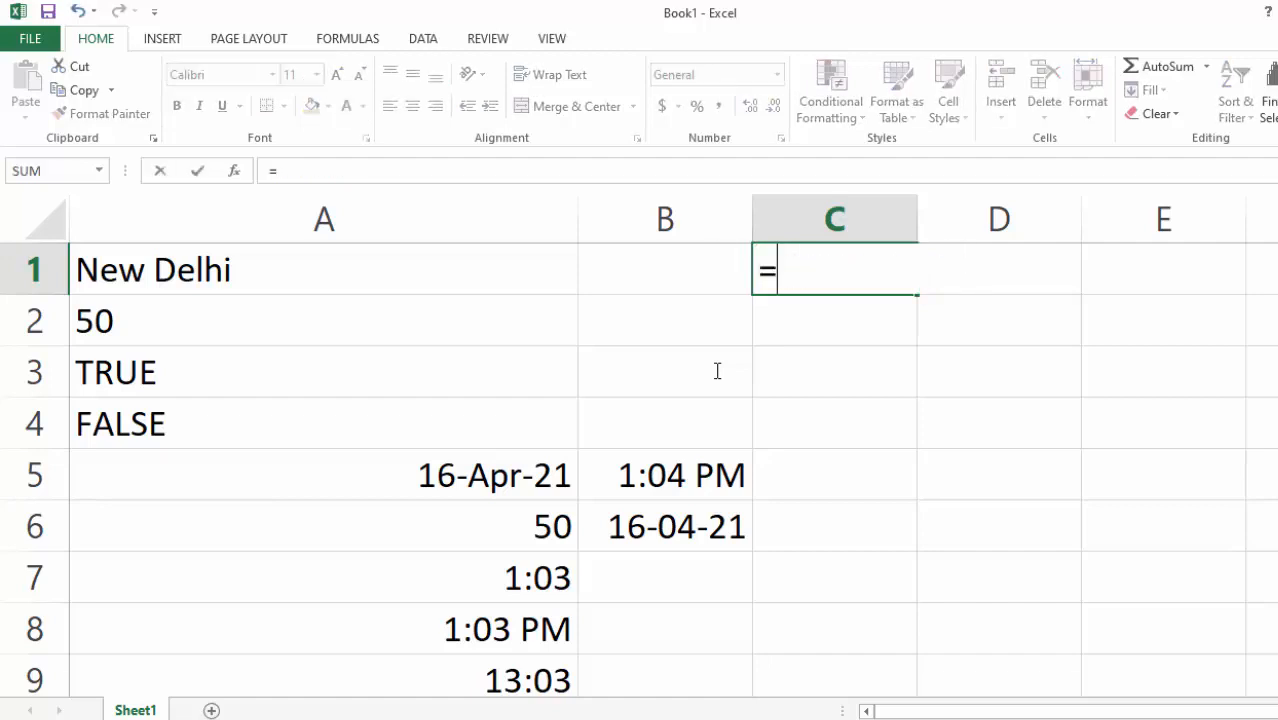
type("\"New D")
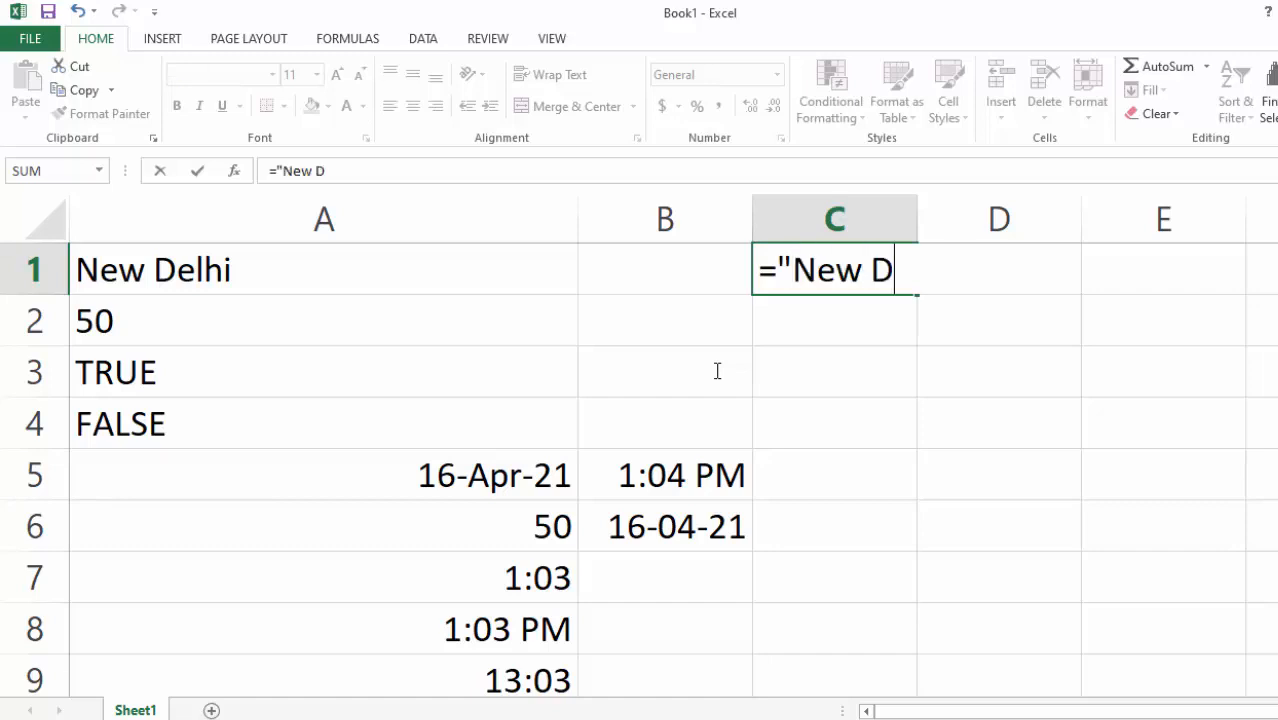
type("elhi\"")
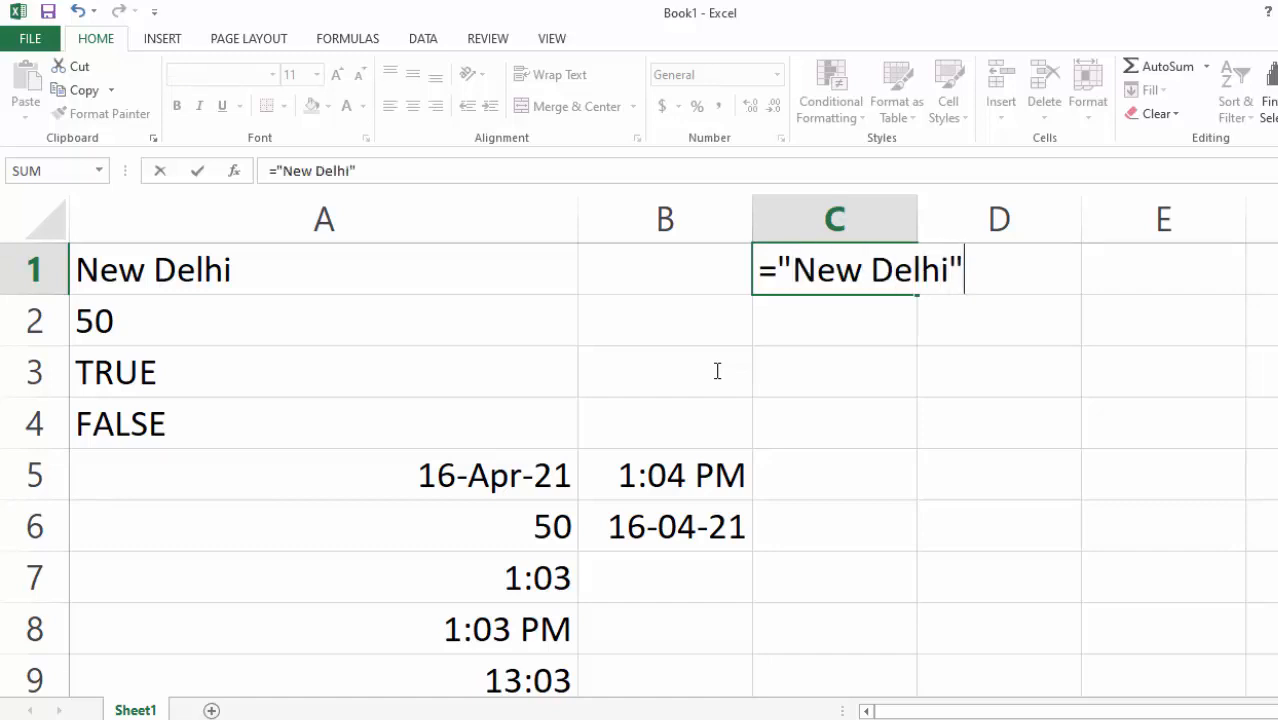
key("Return")
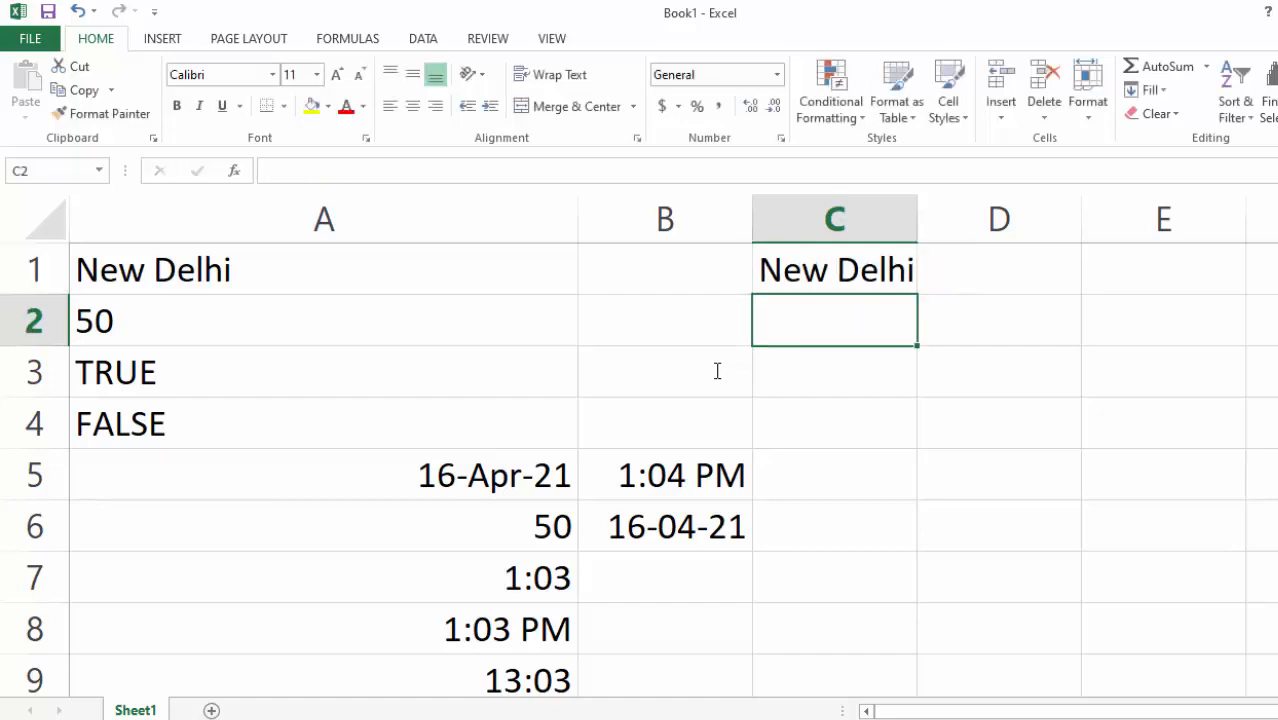
Step: Try to enter the formula ='New Delhi' with single quotation marks in cell C2
type("='NewDe")
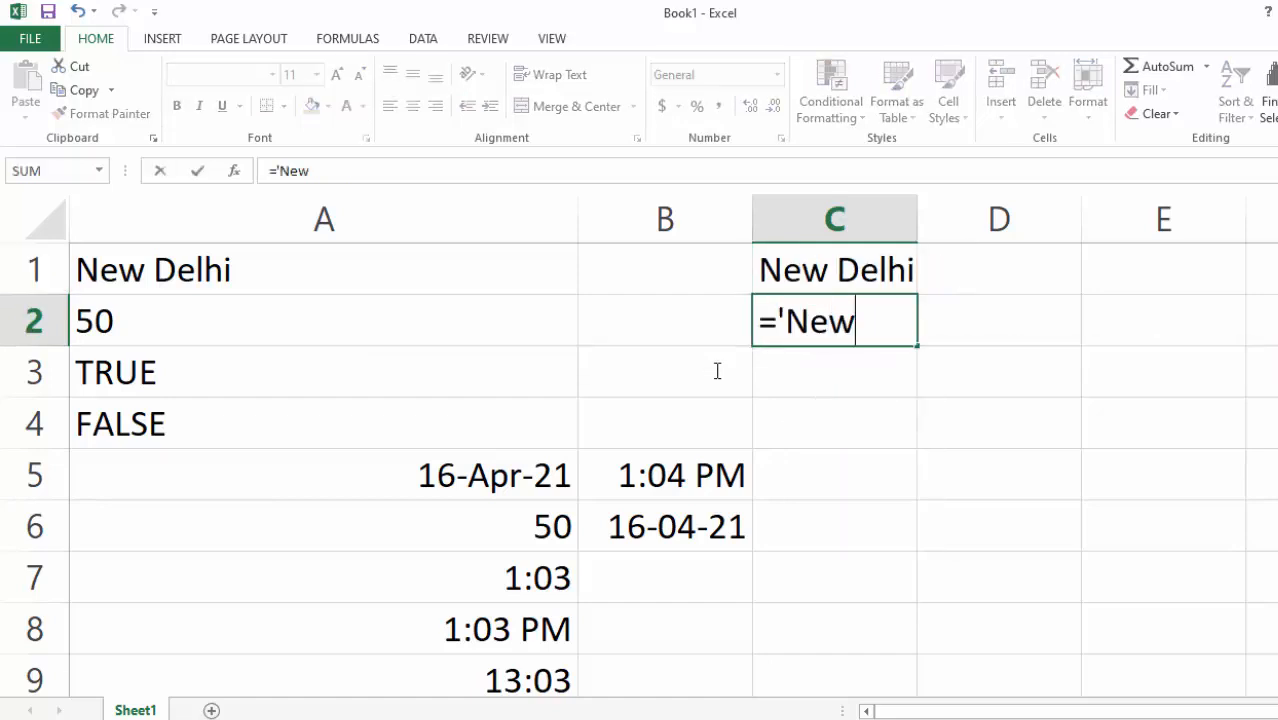
key("BackSpace")
key("BackSpace")
type("Delhi'")
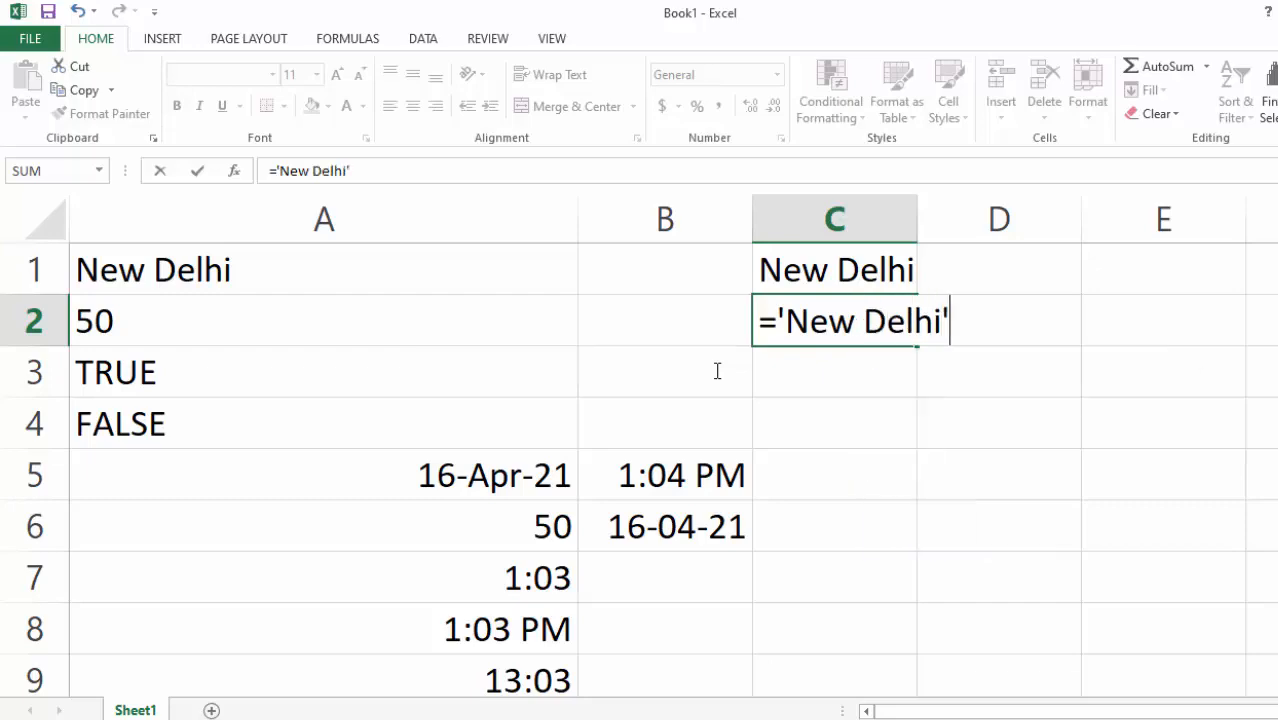
key("Return")
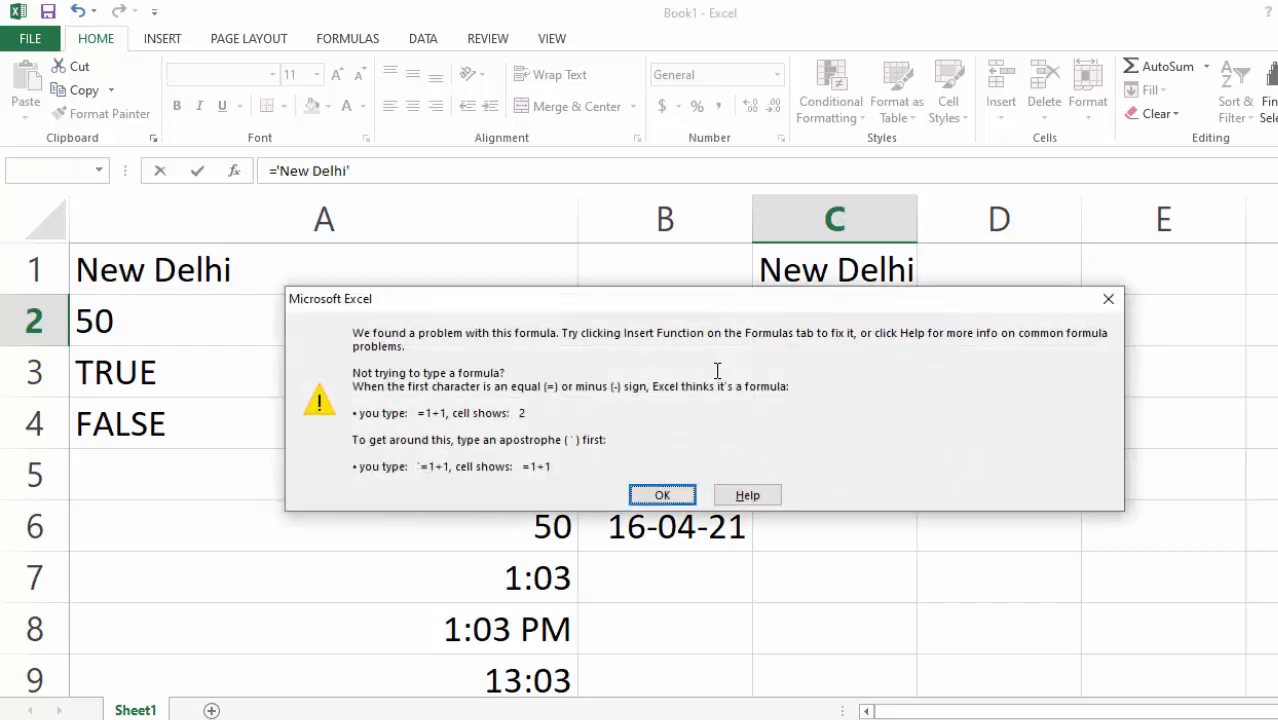
key("Return")
key("Return")
key("Return")
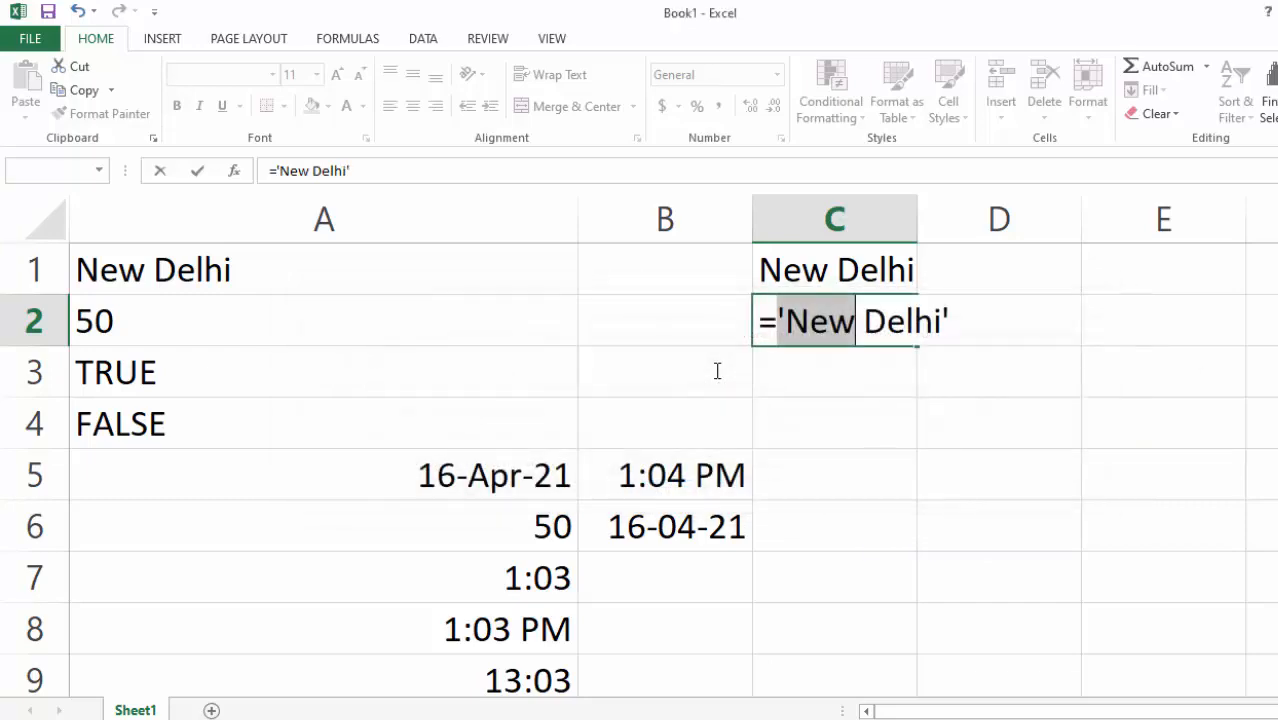
key("Escape")
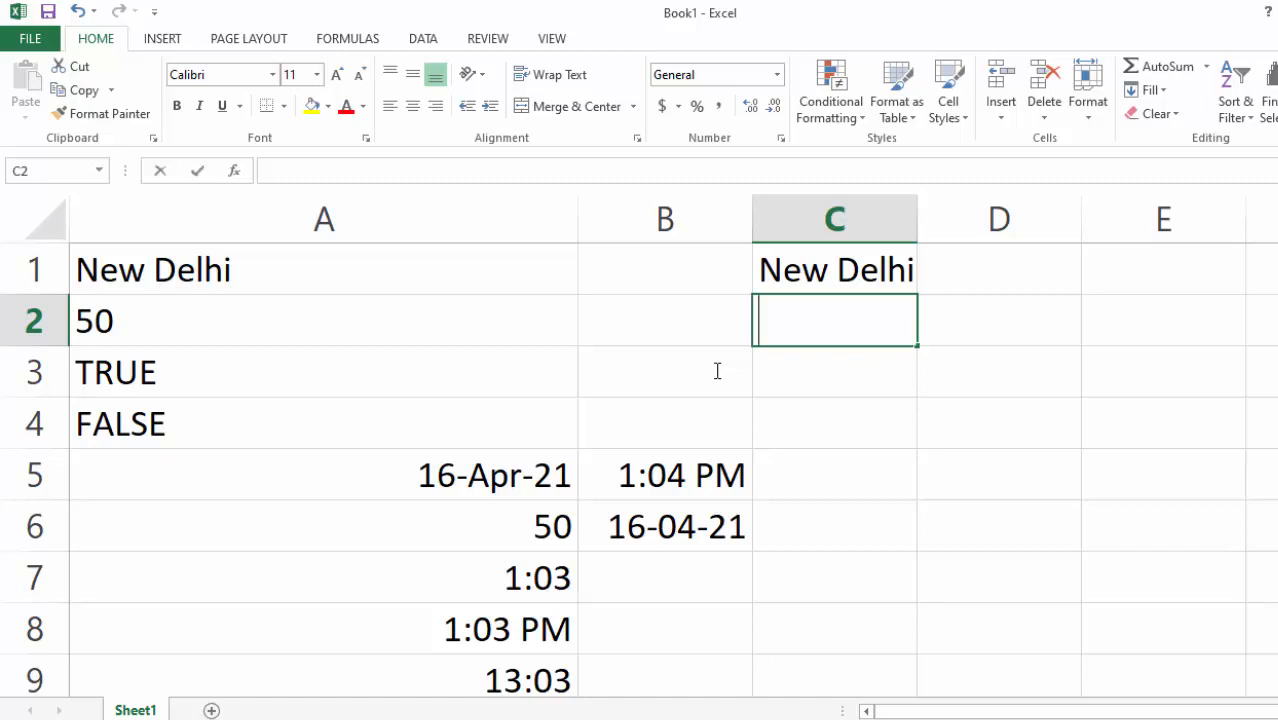
Step: Enter 2+2 without an equals sign in cell C2 and clear the cell again
type("2+2")
key("Return")
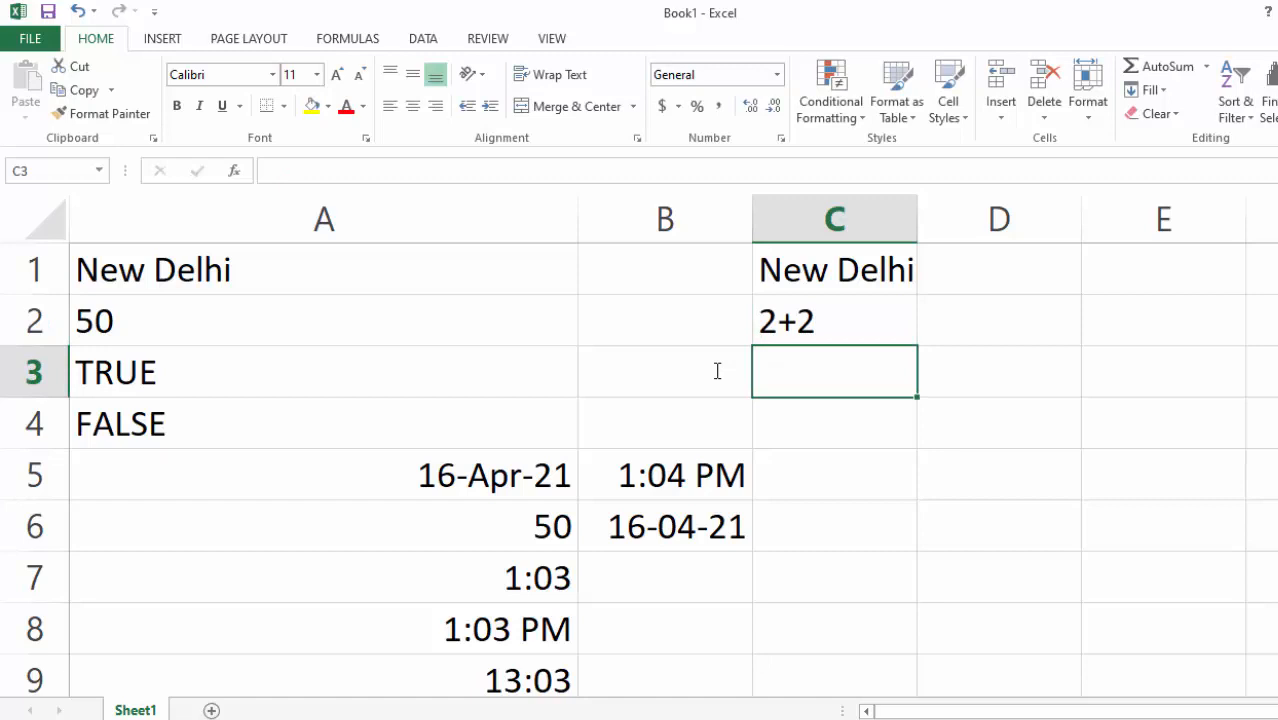
key("Up")
key("Delete")
Step: Enter the quoted text formula ="2+2" in cell C2
type("=\"2+2")
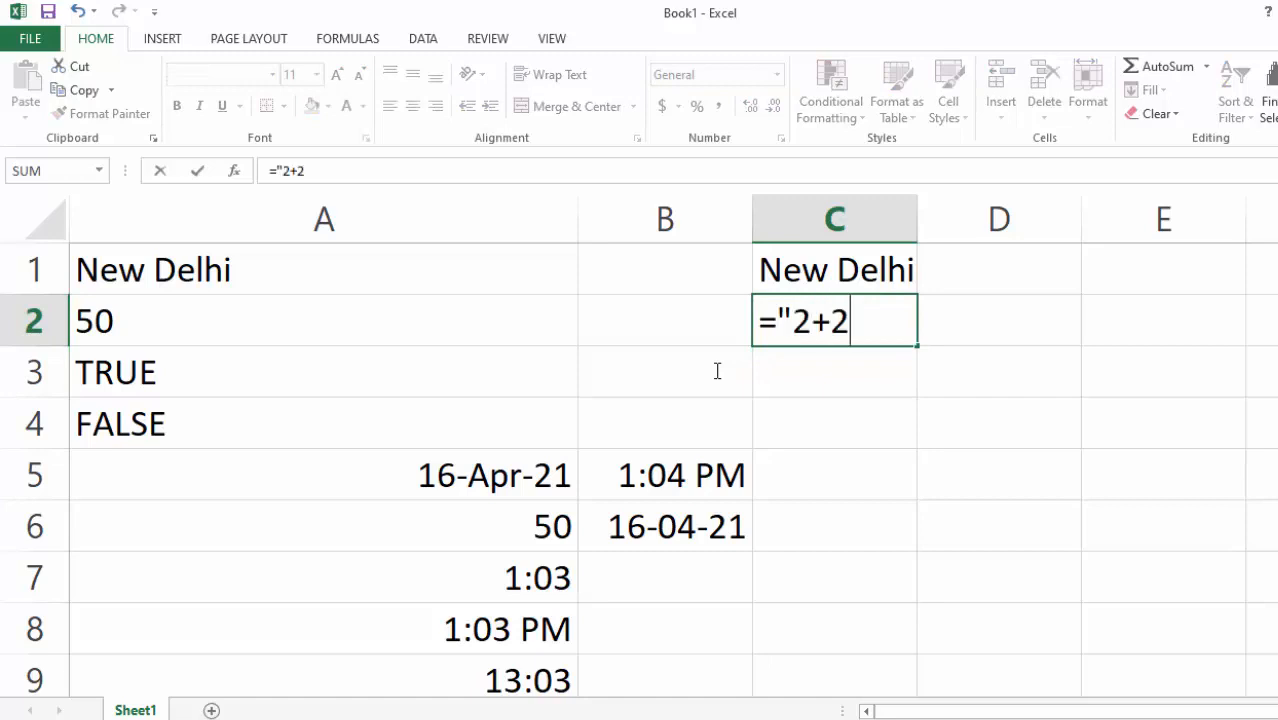
type("\"")
key("Return")
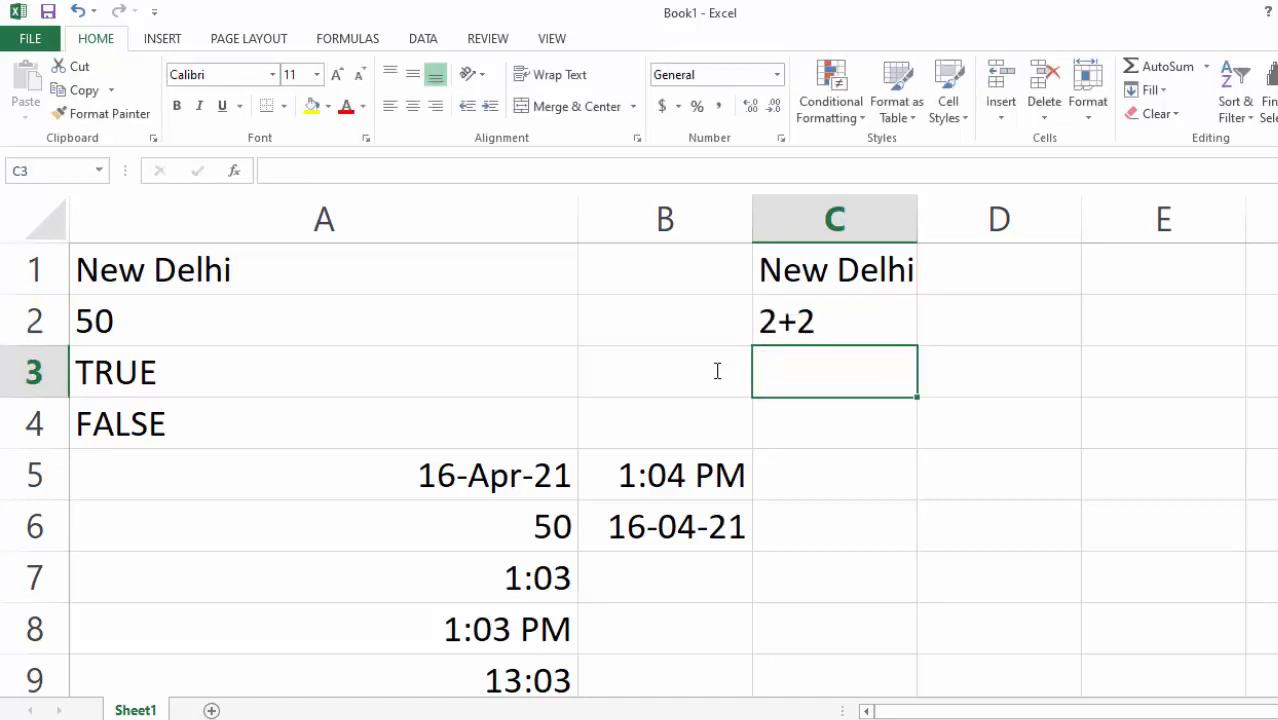
Step: Enter the calculation =2+2 without quotation marks in cell C3 and clear the cell again
type("=2+2")
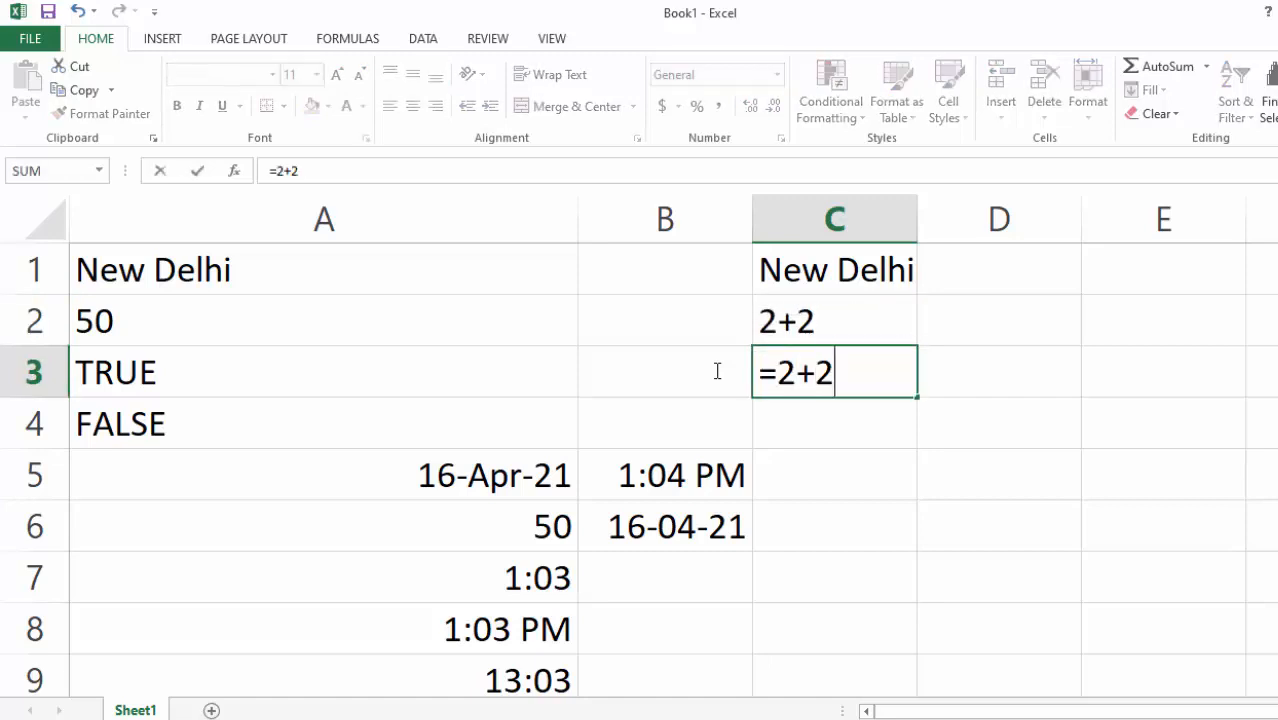
key("Return")
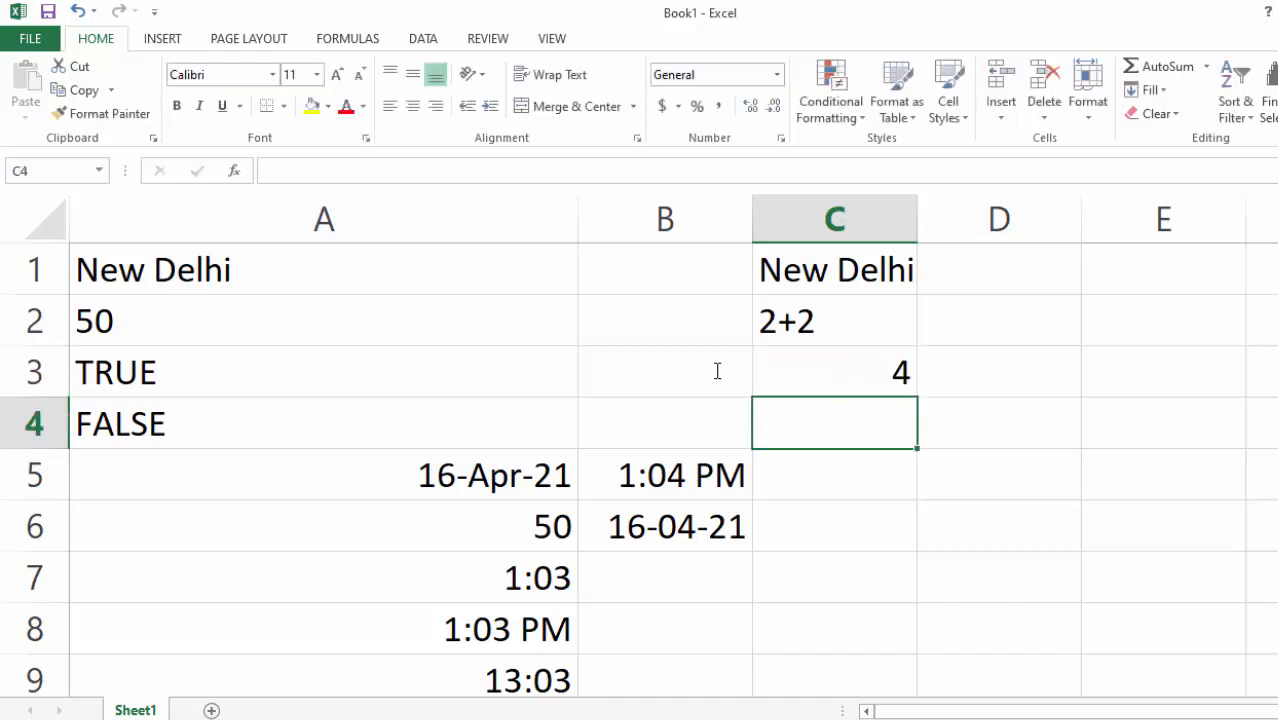
key("Up")
key("Delete")
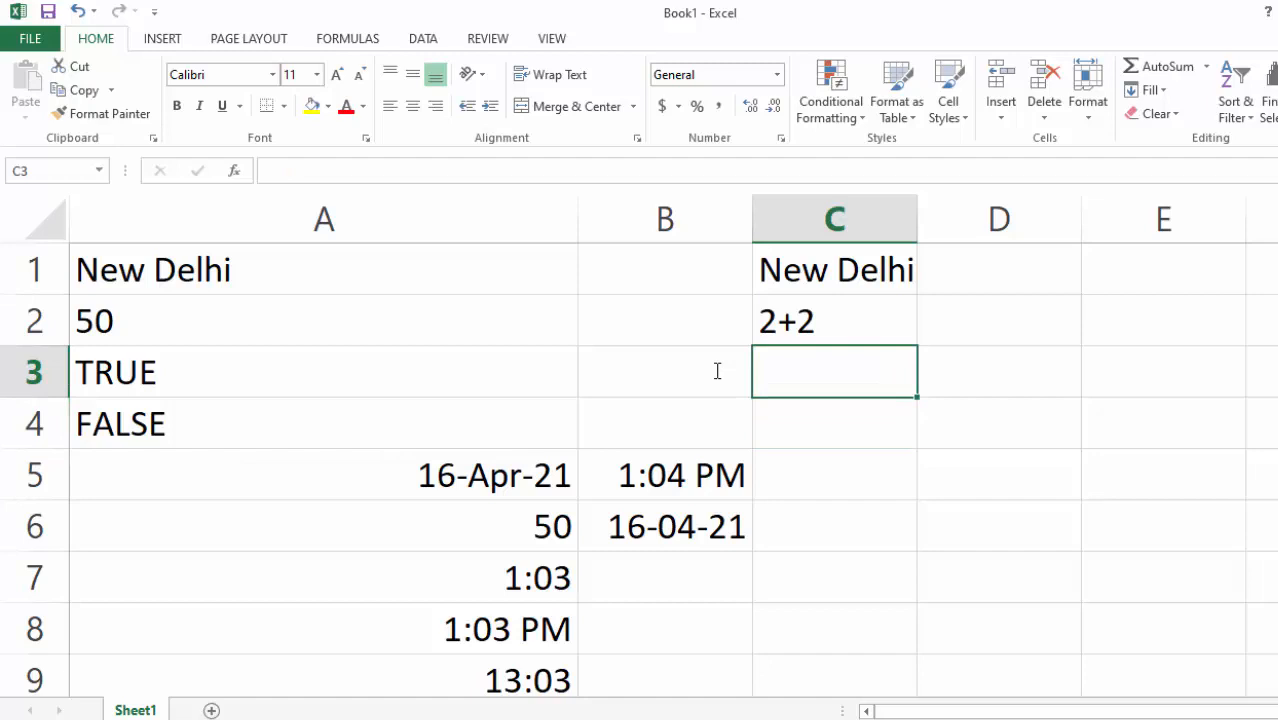
Step: Replace the quoted formula in cell C2 with the number formula =50
key("Up")
key("F2")
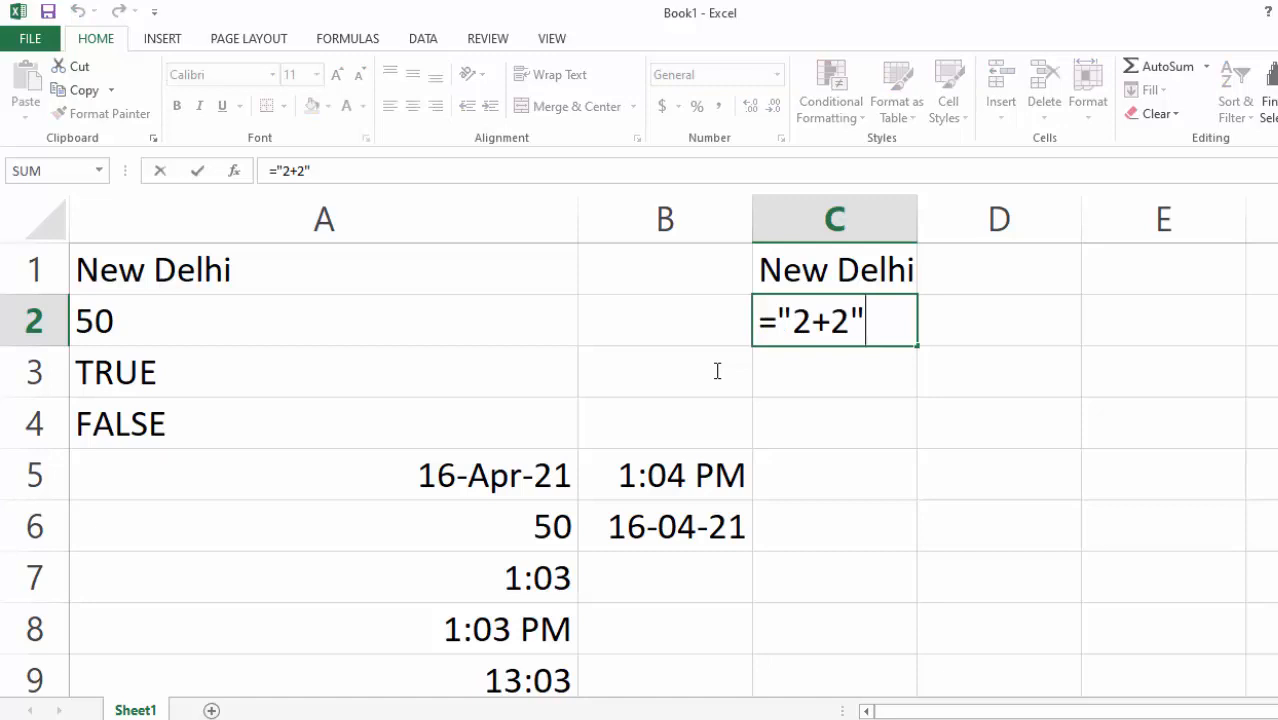
key("ctrl+Return")
key("Delete")
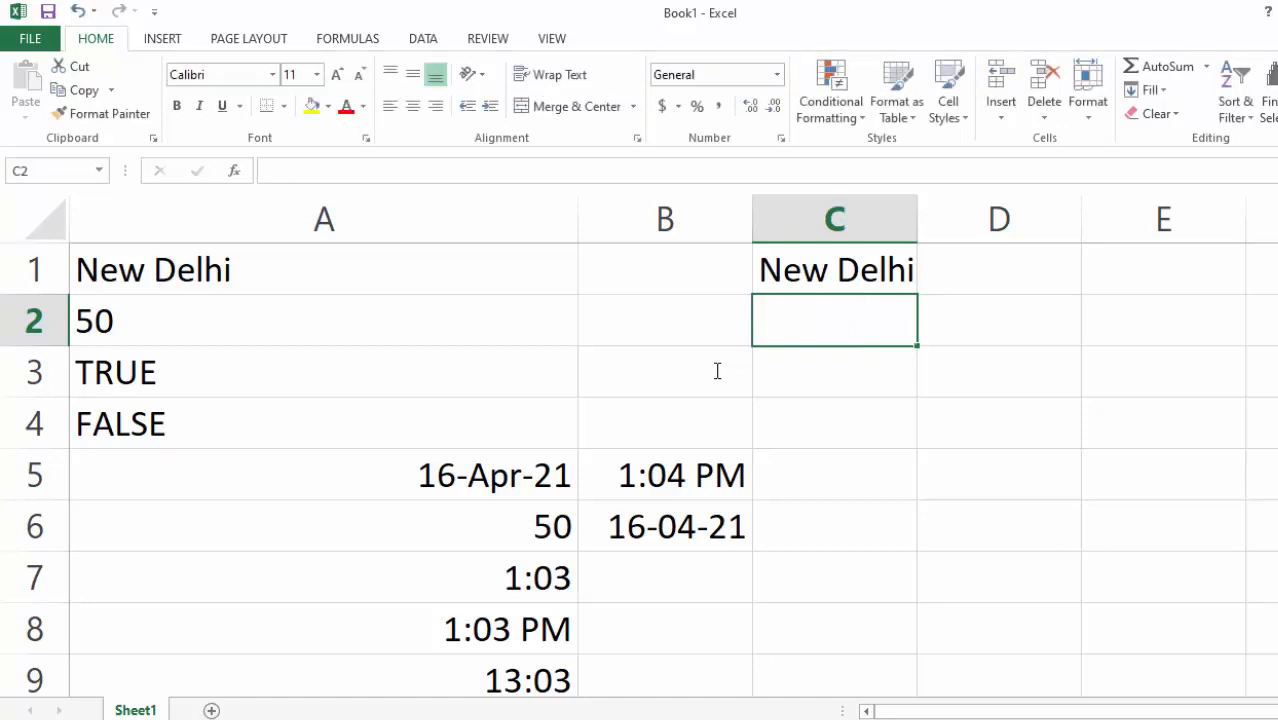
type("=50")
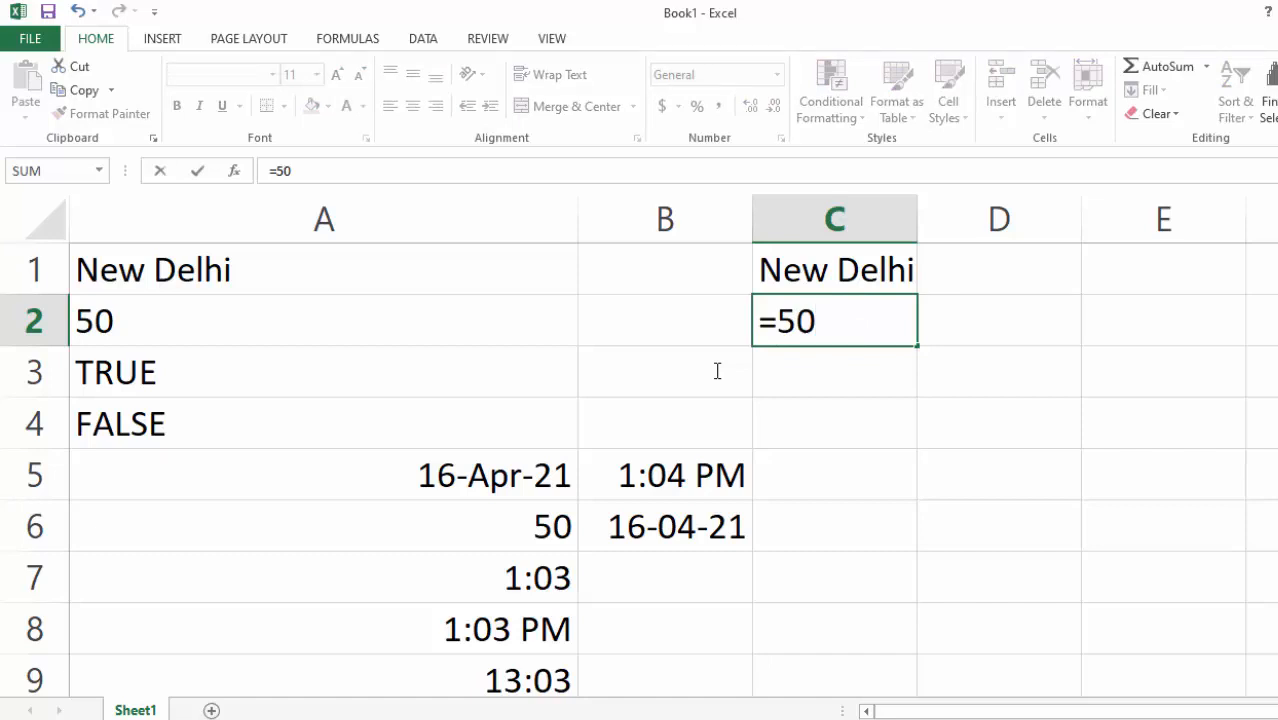
key("Return")
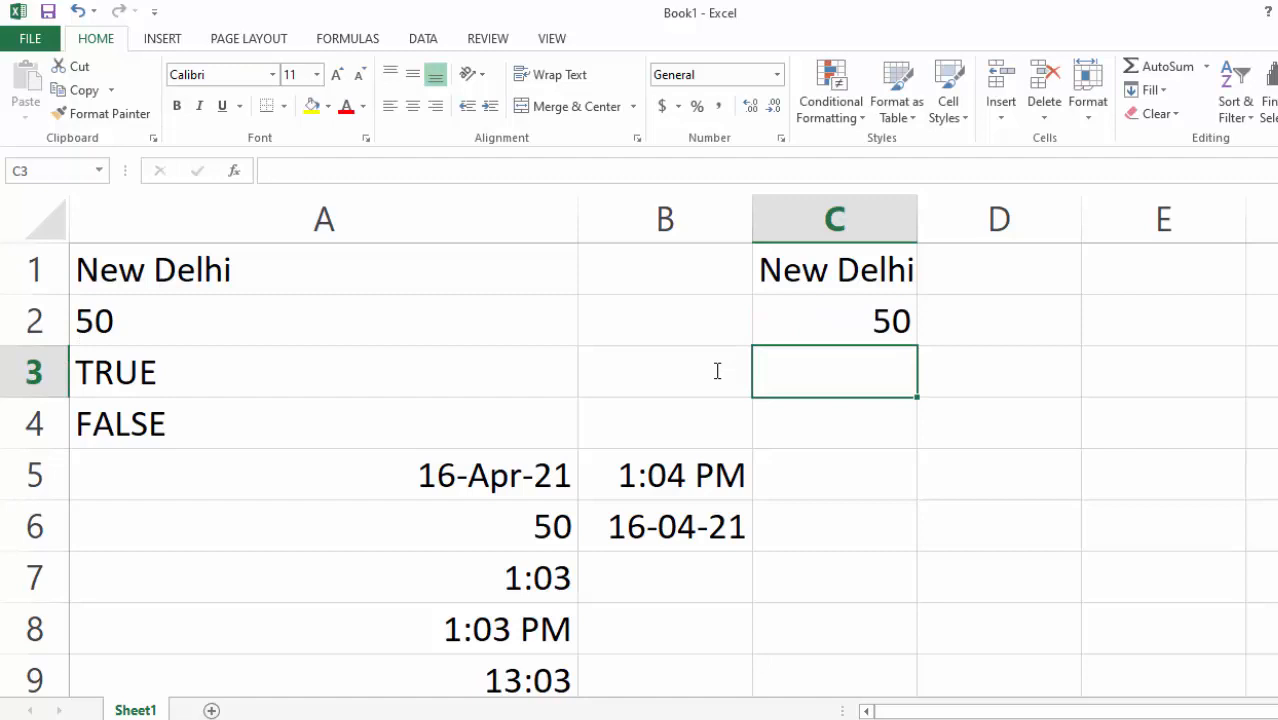
Step: Enter the logical formulas =true in cell C3 and =false in cell C4
type("=true")
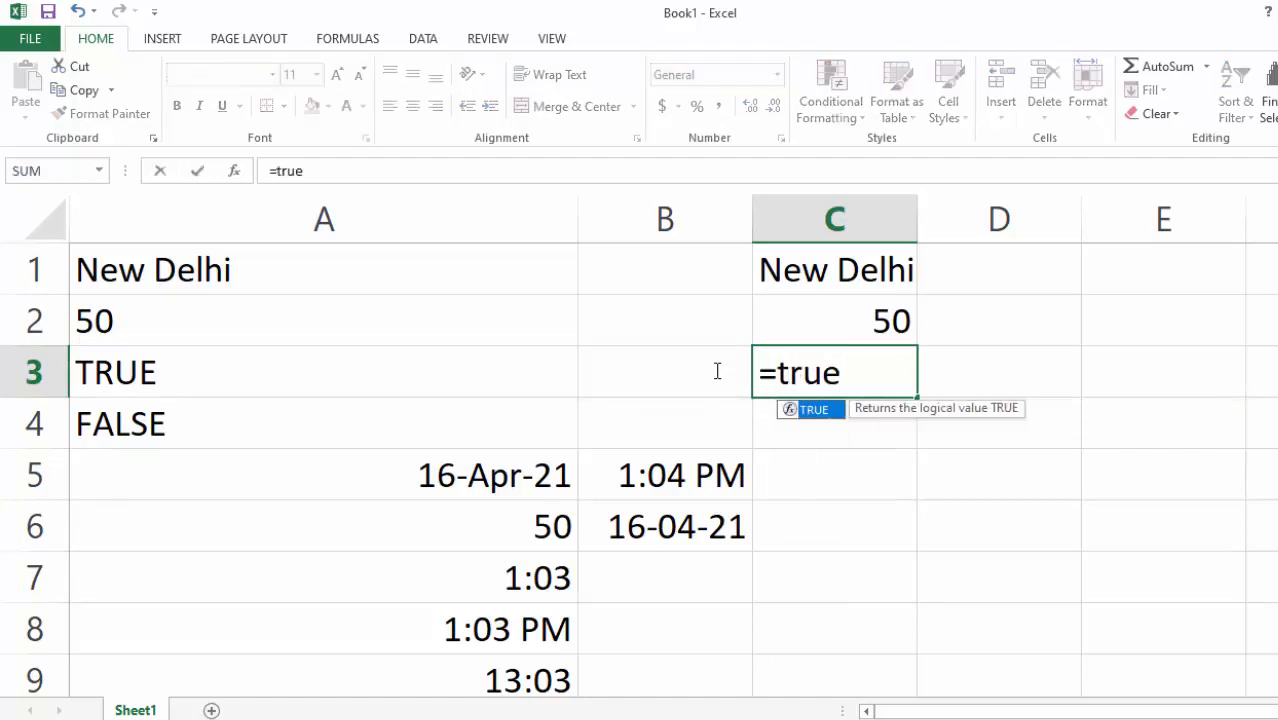
key("Return")
type("=false")
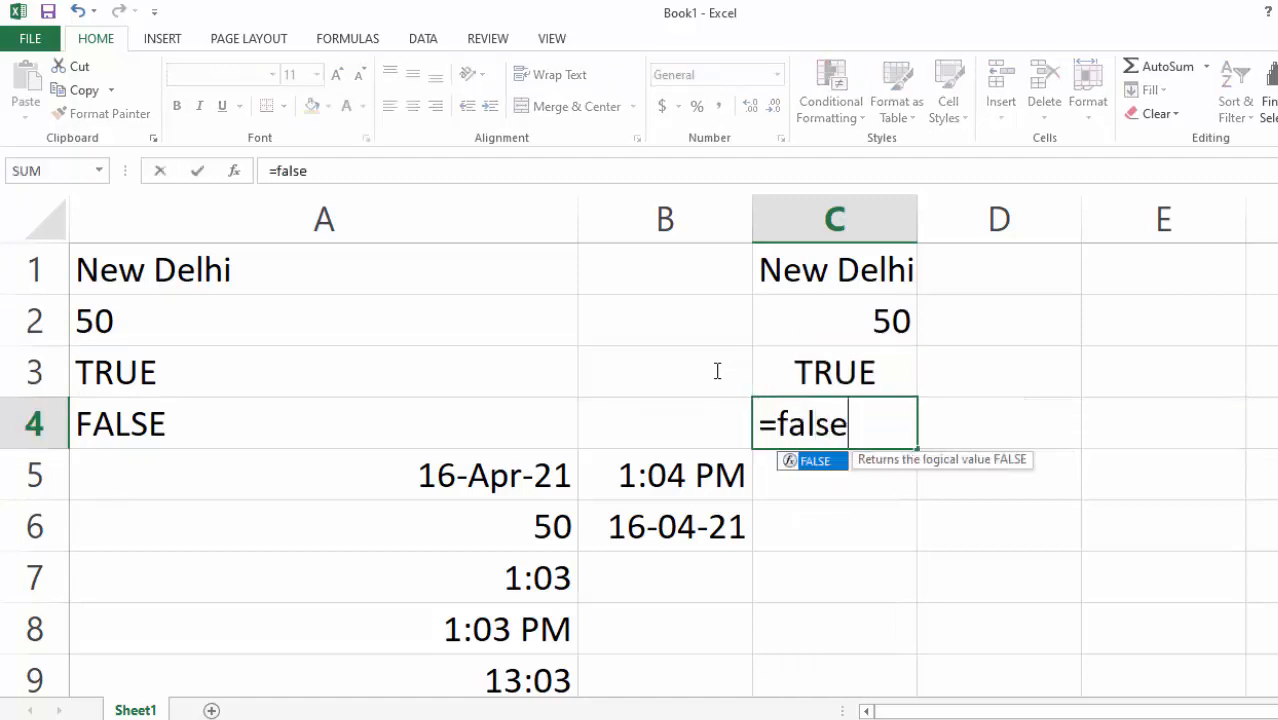
key("Return")
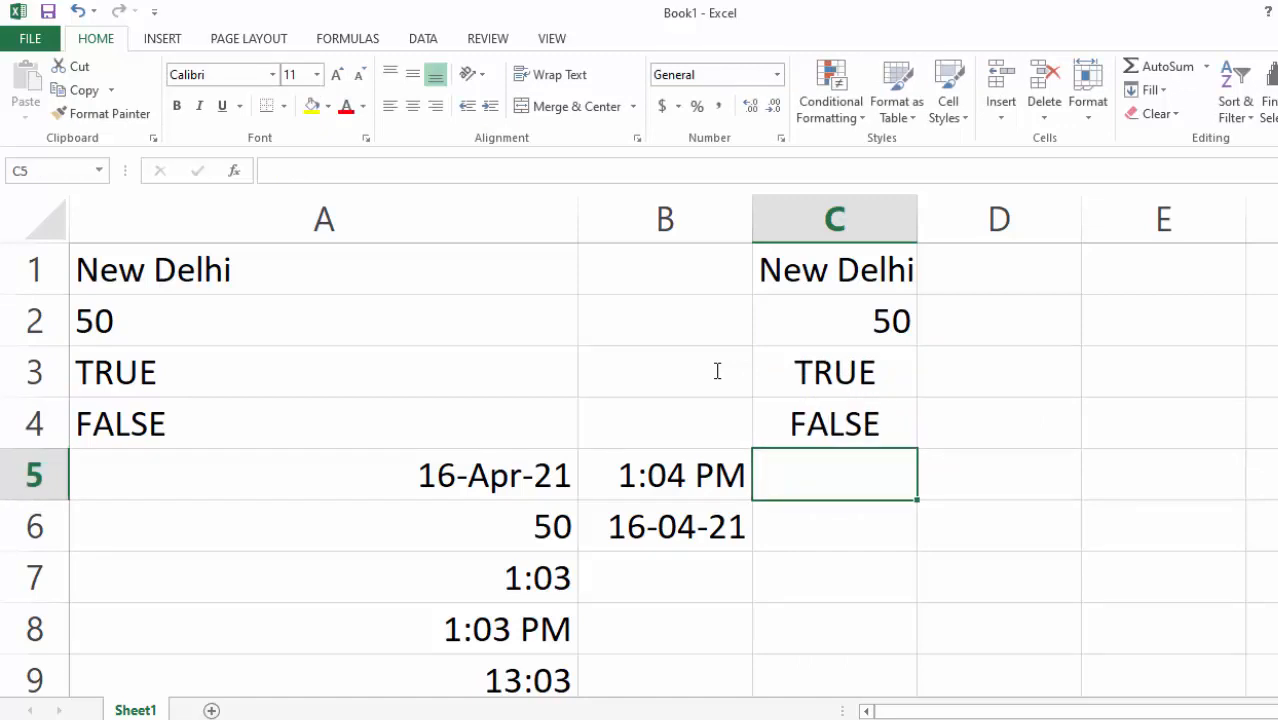
Step: Try to enter the date formula =16 apr 2021 without quotation marks in cell C5
type("=16 ")
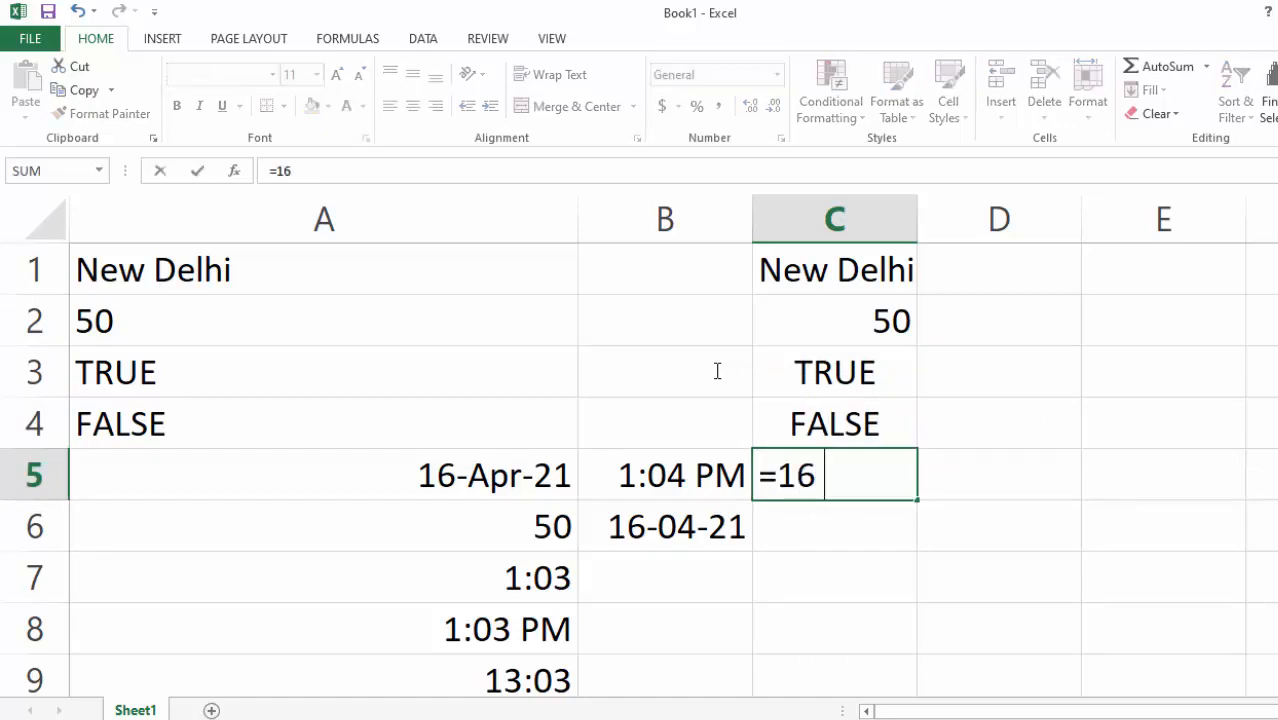
type("apr 2021")
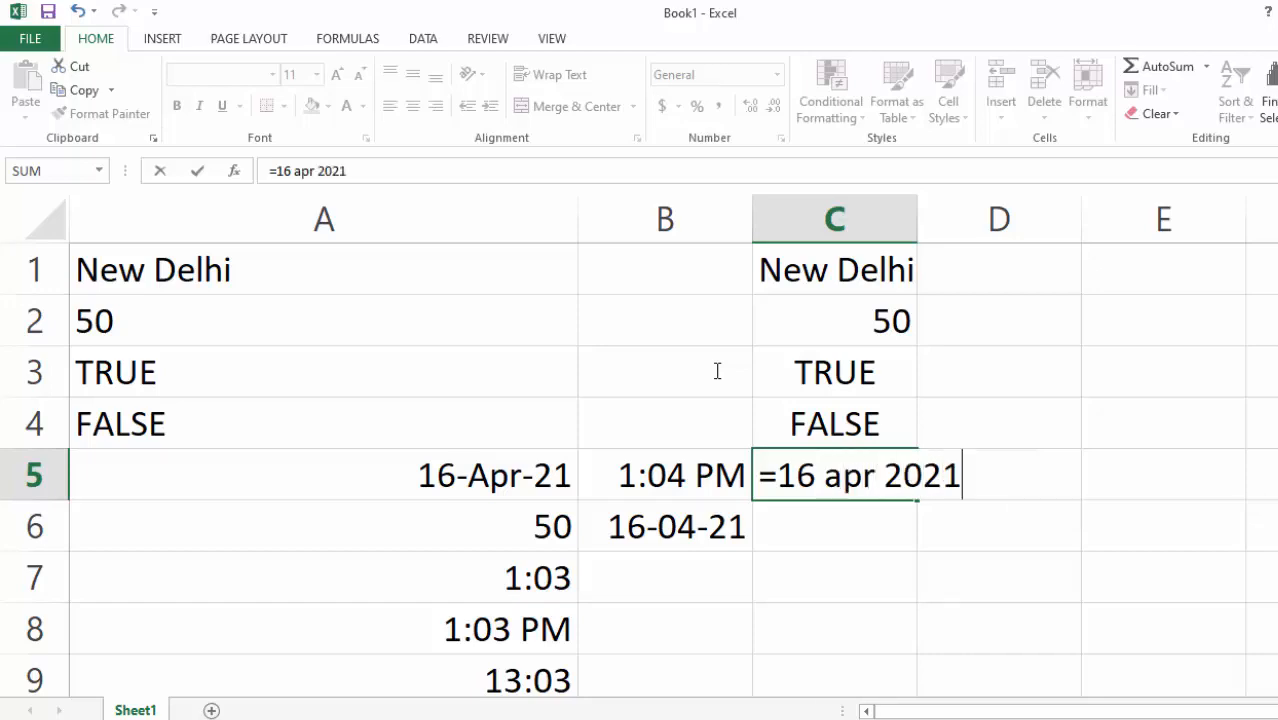
key("Return")
key("Return")
key("Return")
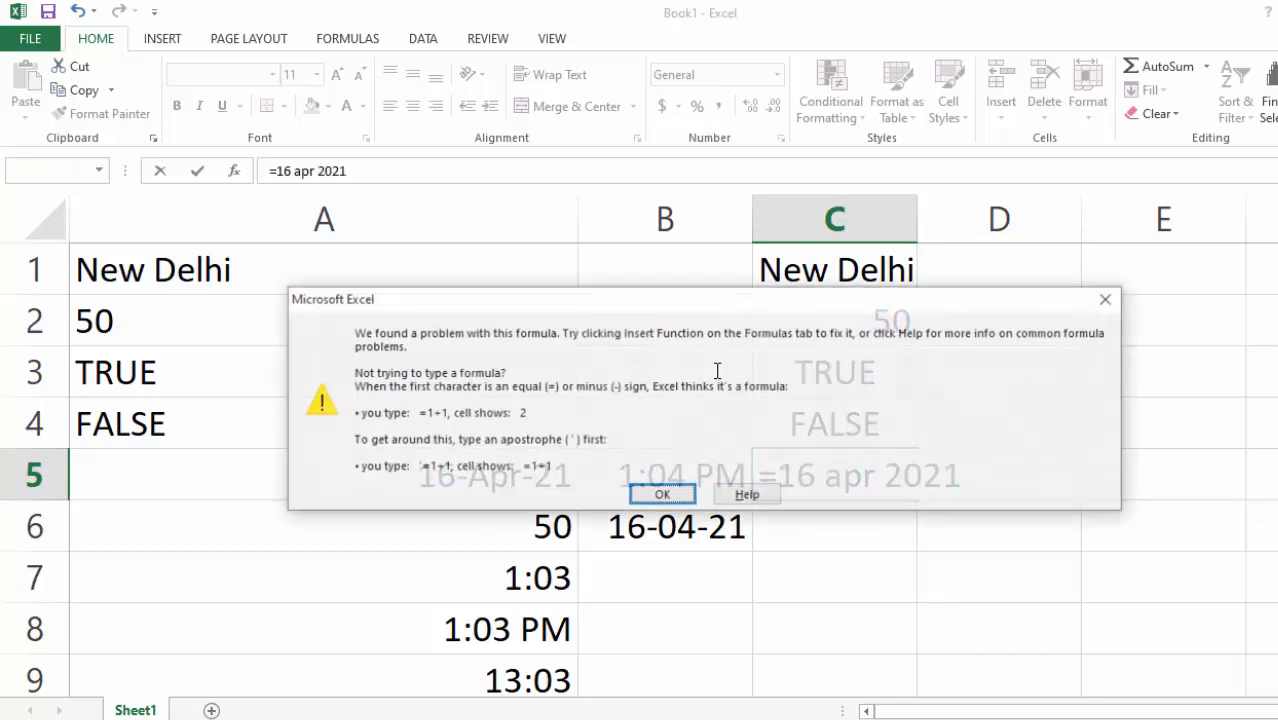
key("Return")
Step: Enclose the date in cell C5 in quotation marks so the formula reads ="16 apr 2021"
key("Left")
key("Left")
key("Left")
key("Left")
key("Left")
key("Left")
key("Left")
key("Left")
key("Left")
key("Left")
key("Left")
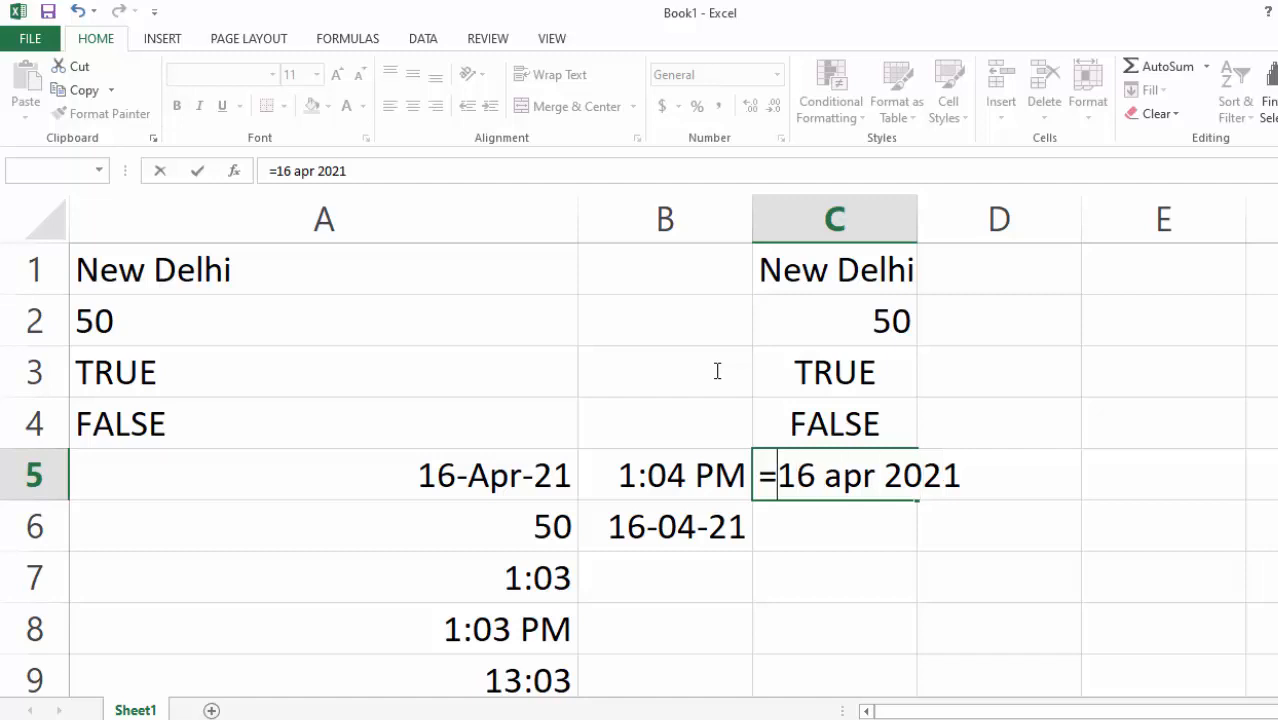
type("\"")
key("End")
type("\"")
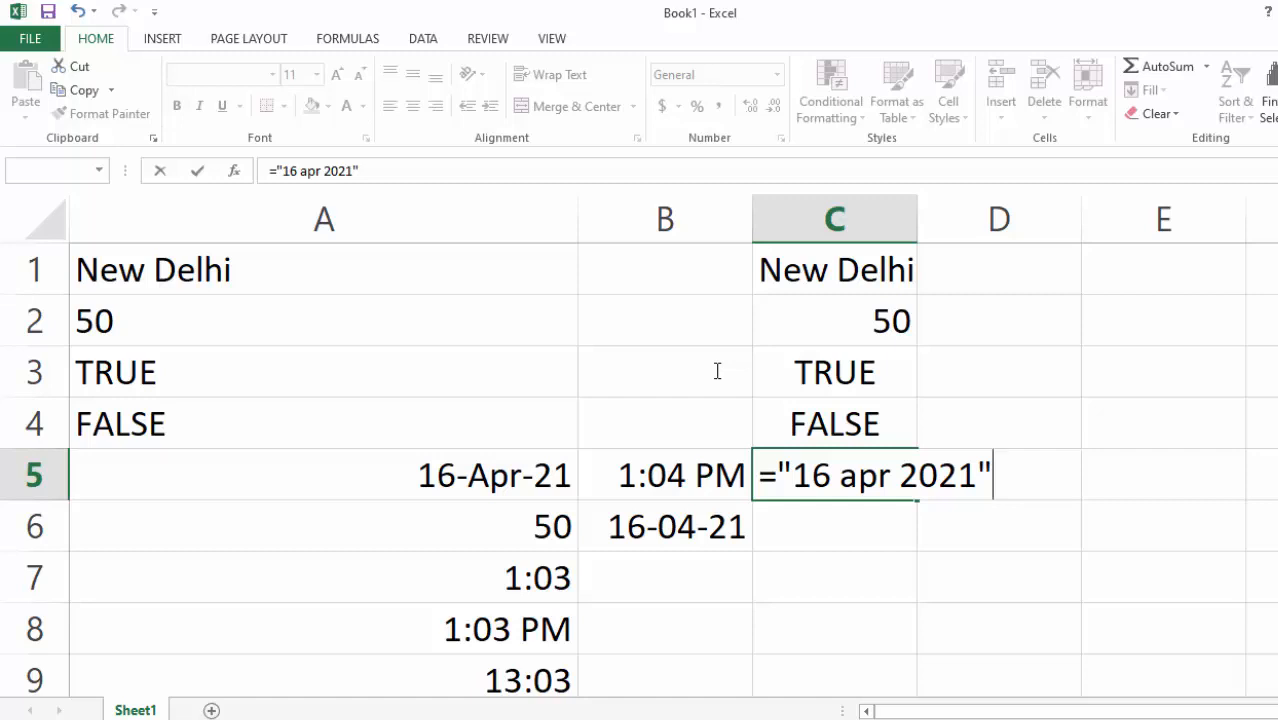
key("Return")
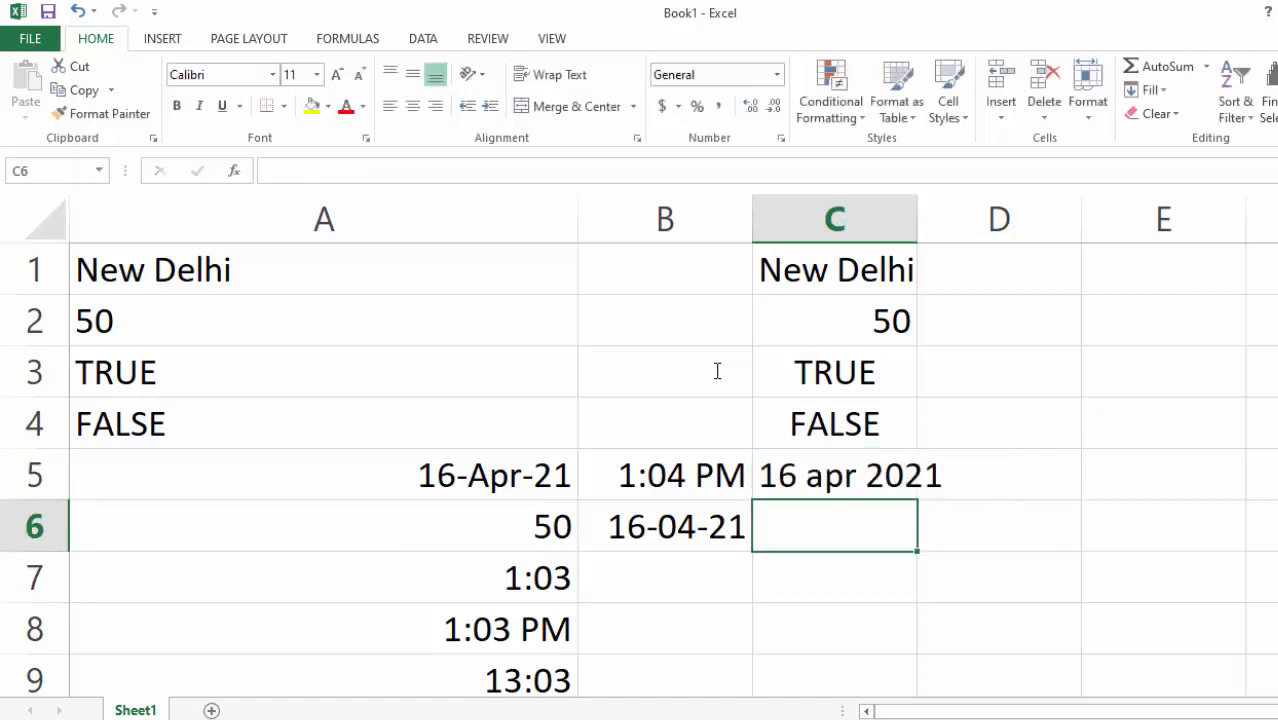
Step: Enter the quoted date formula ="16/4/2021" in cell C6
type("=\"")
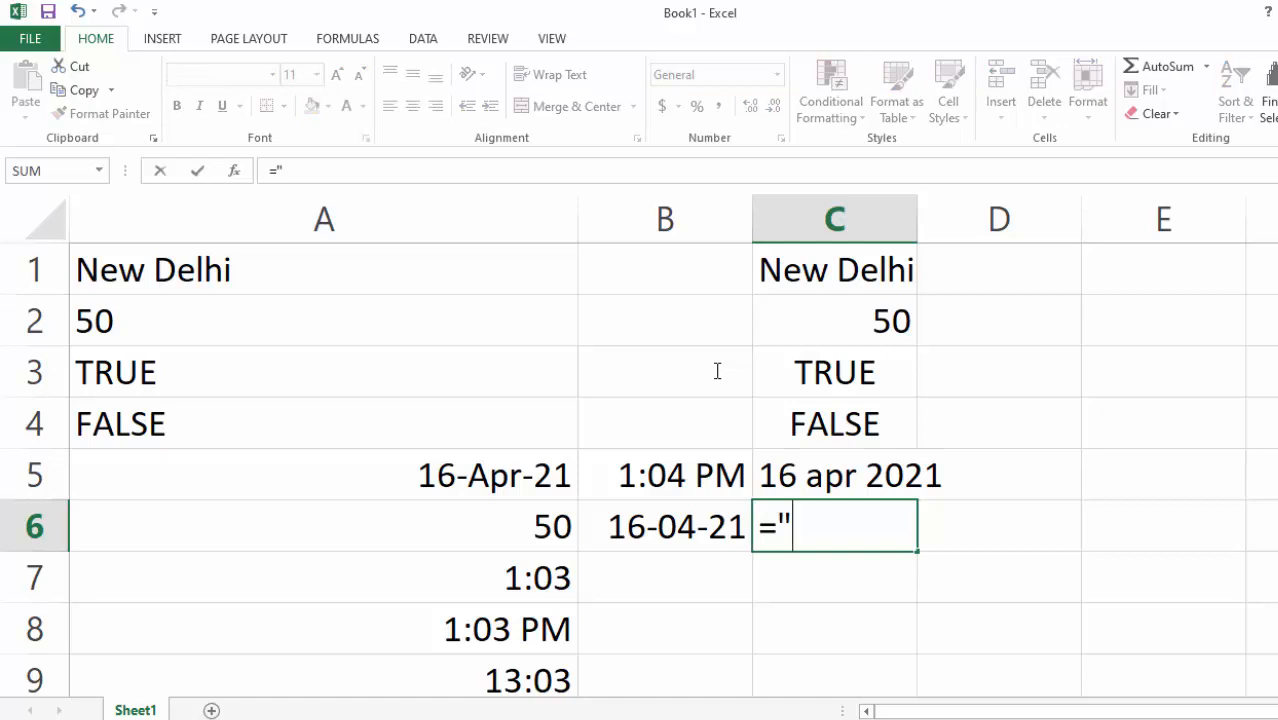
type("16/")
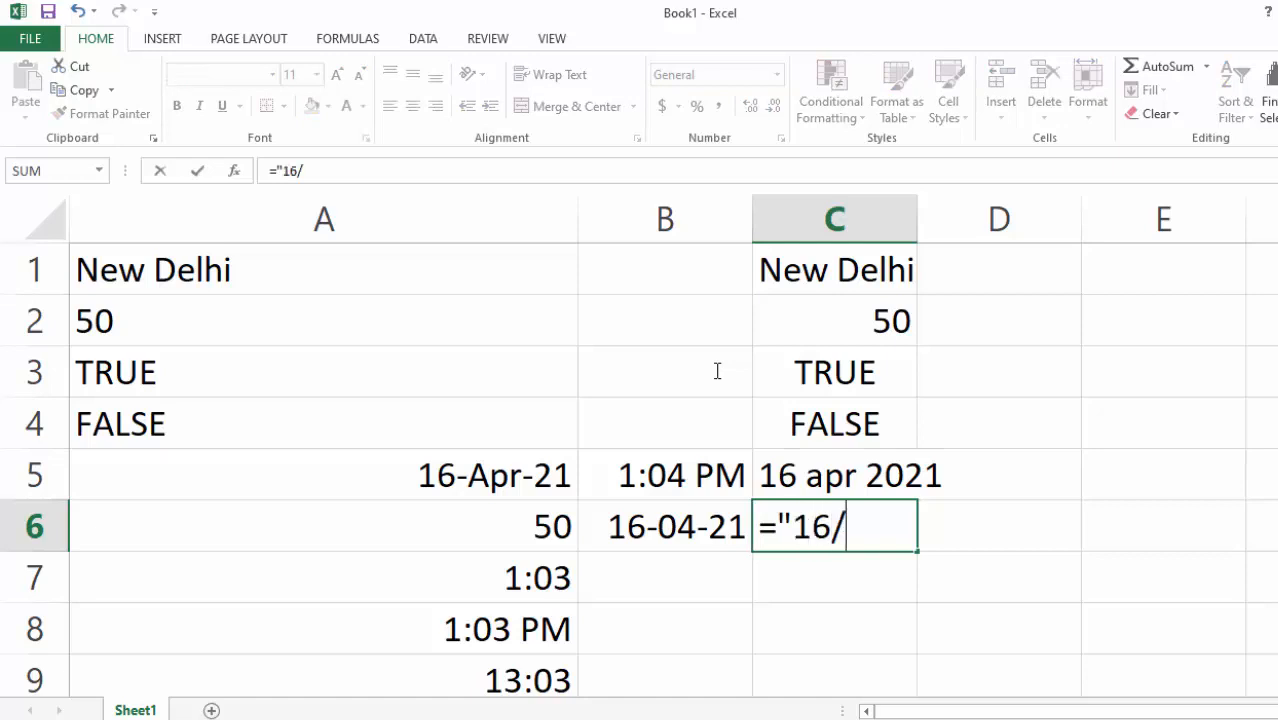
type("4/2021\"")
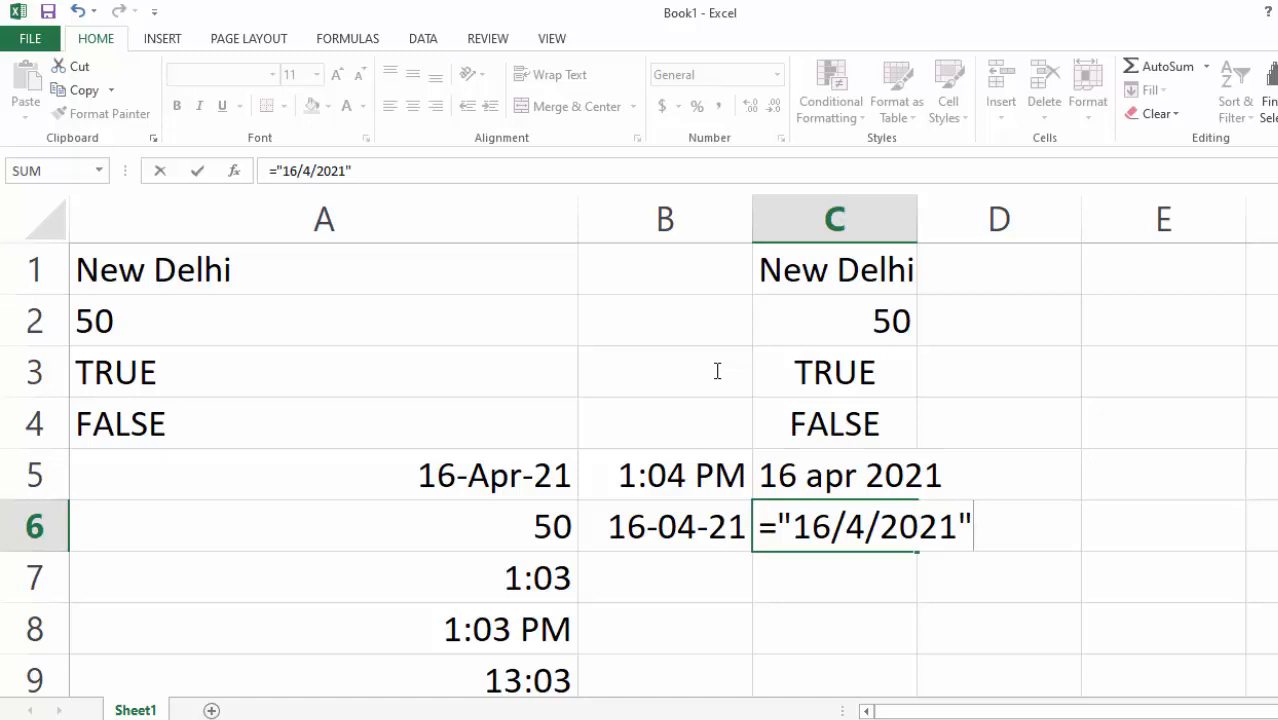
key("Return")
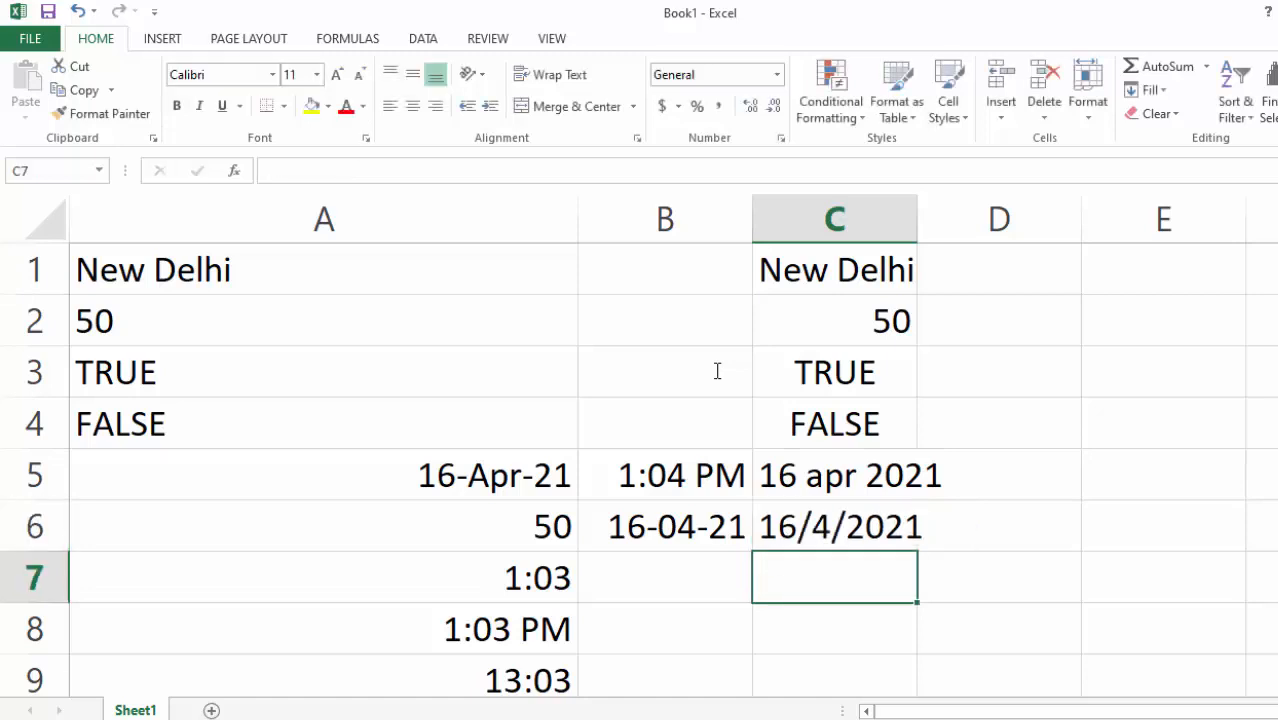
Step: Widen column C to fit the full dates and inspect the formula in cell C6 without changing it
key("Up")
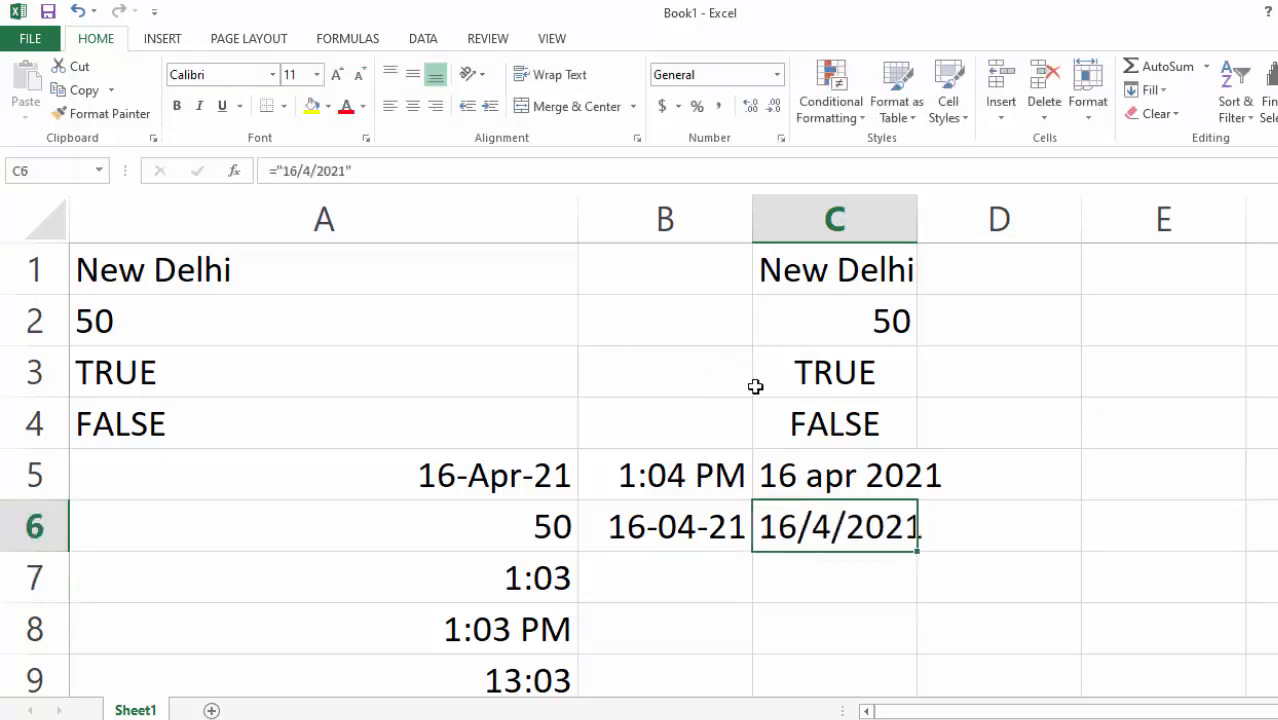
left_click_drag(914, 226, 1150, 217)
double_click(850, 525)
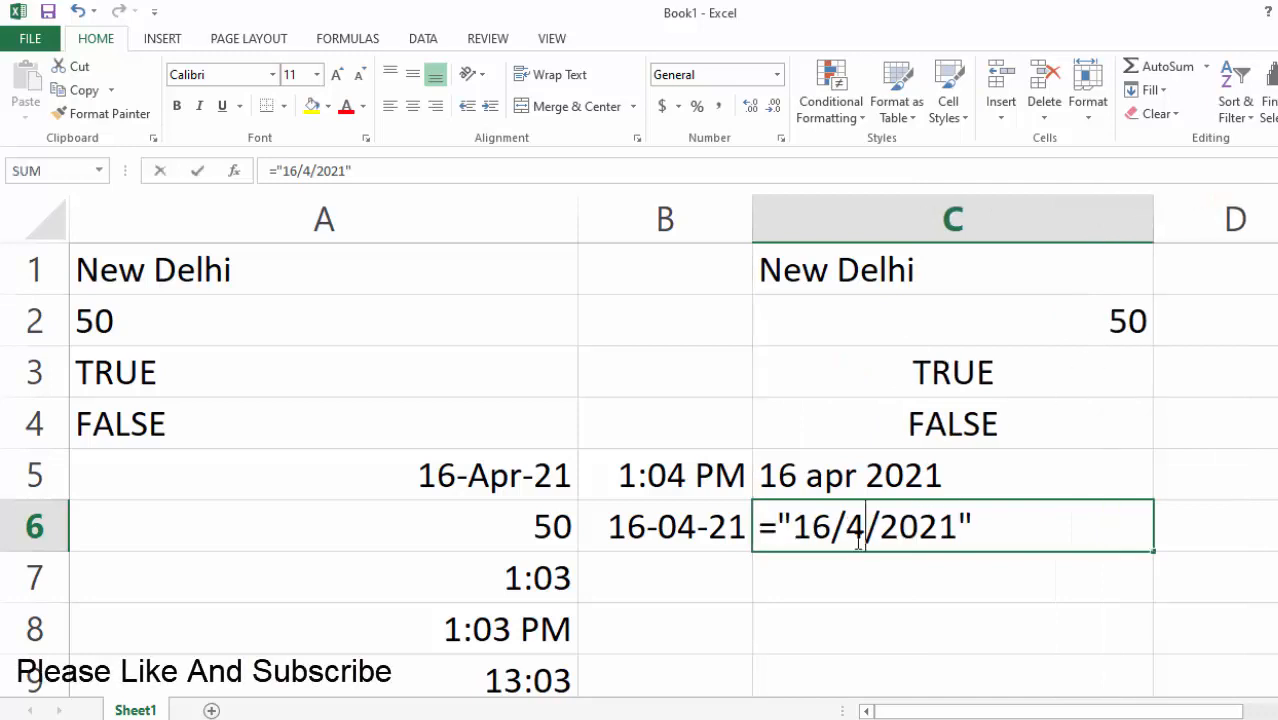
key("Escape")
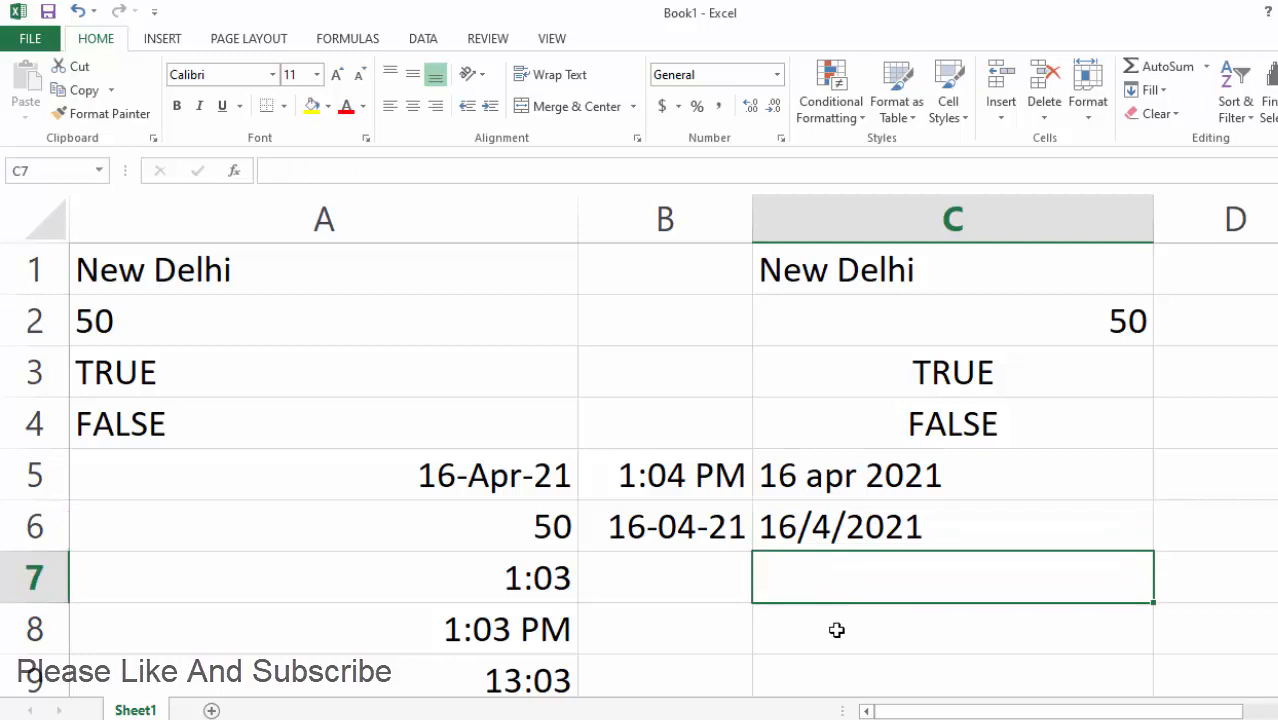
Step: Enter the quoted time formula ="1:03" in cell C7
type("=\"1:")
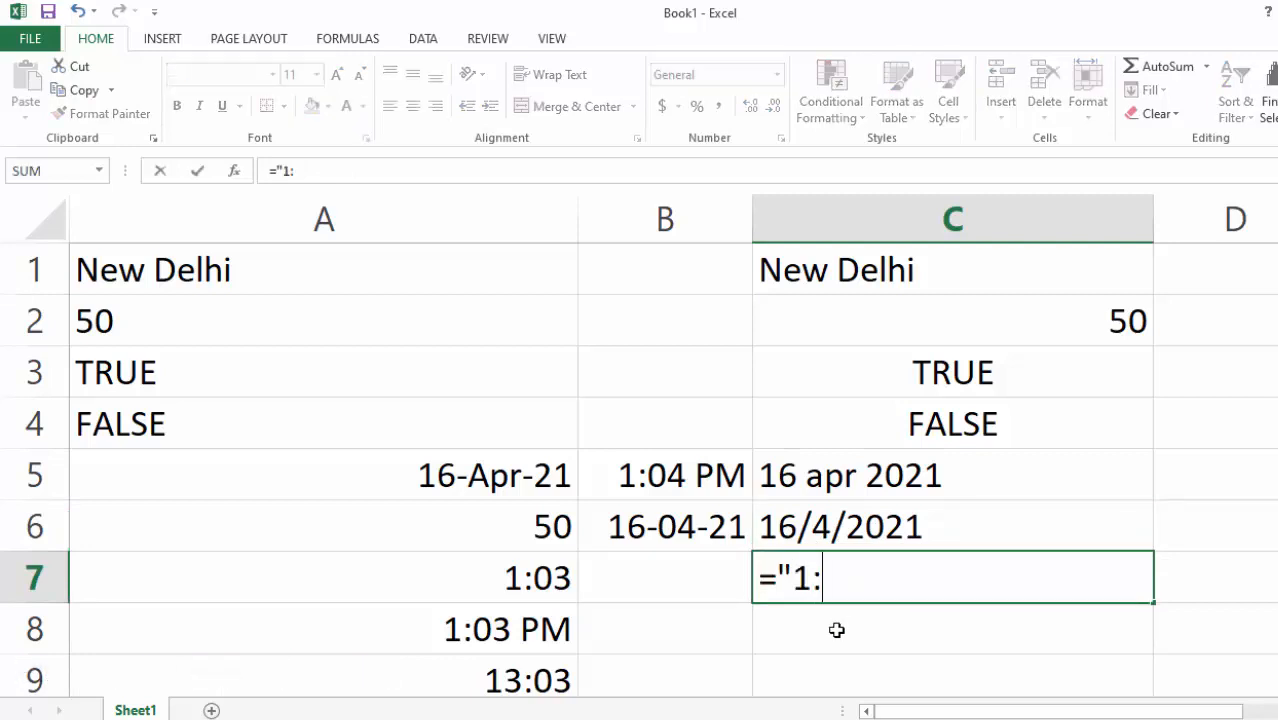
type("03\")")
key("Return")
key("Return")
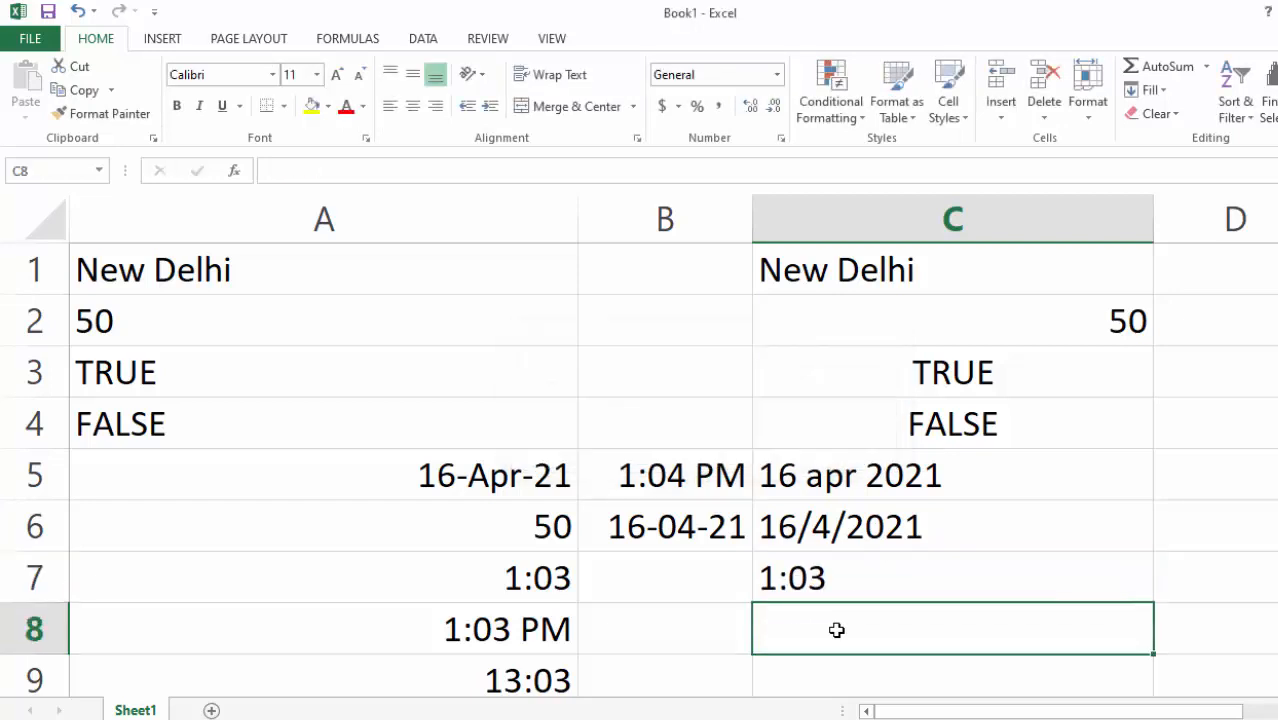
Step: Add PM inside the quotation marks in cell C7 so the formula reads ="1:03 PM"
key("Up")
key("F2")
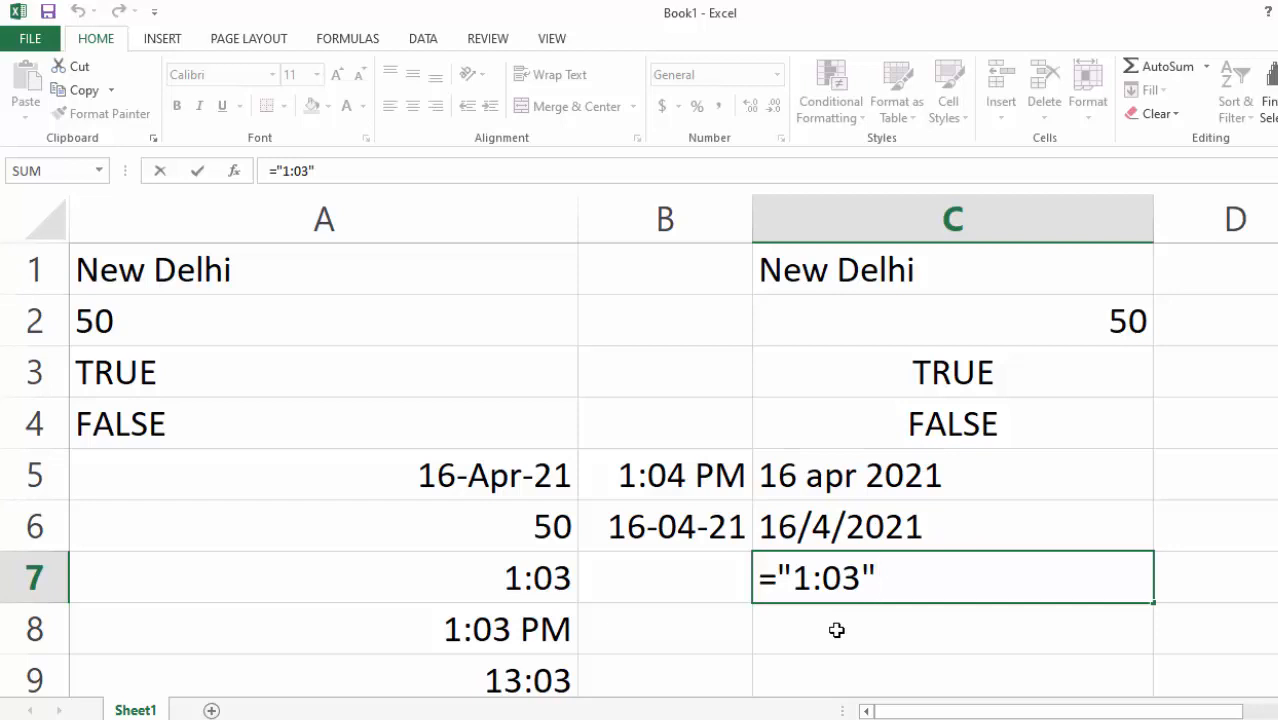
key("Left")
type("PM")
key("Return")
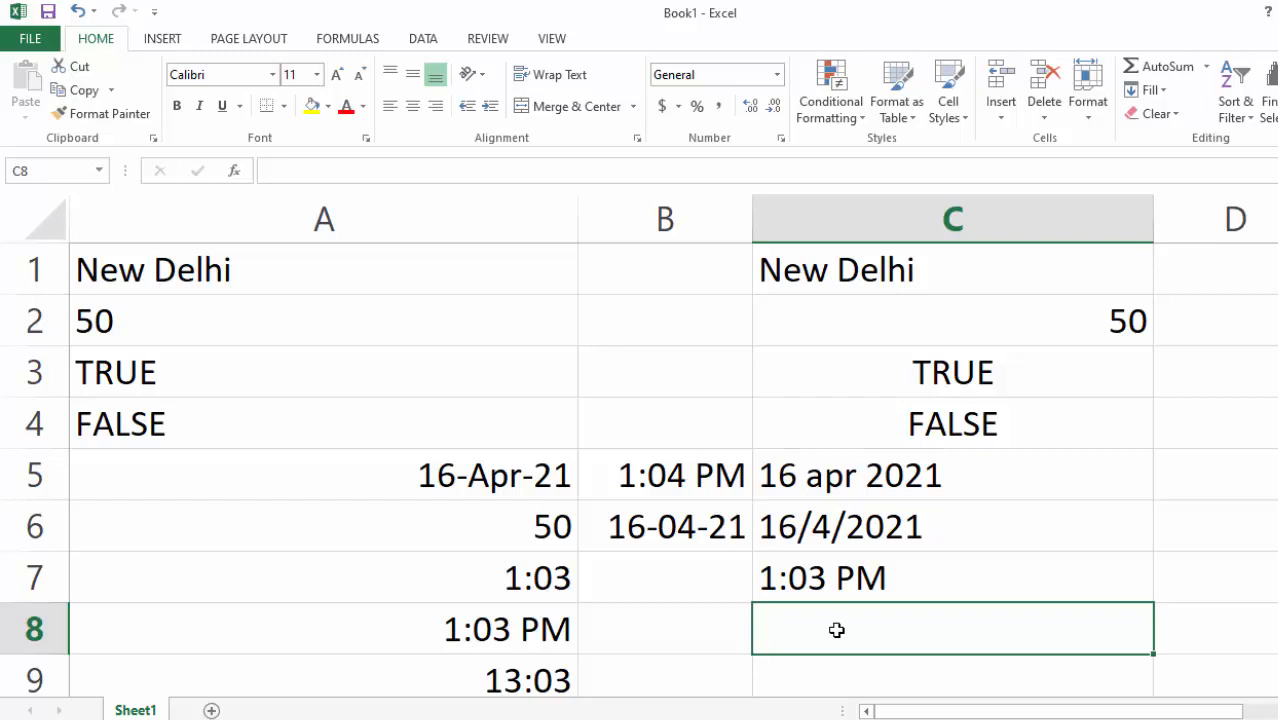
Step: Compare the quoted date formula in cell C5 with the directly entered date in cell A5
key("Up")
key("Up")
key("Up")
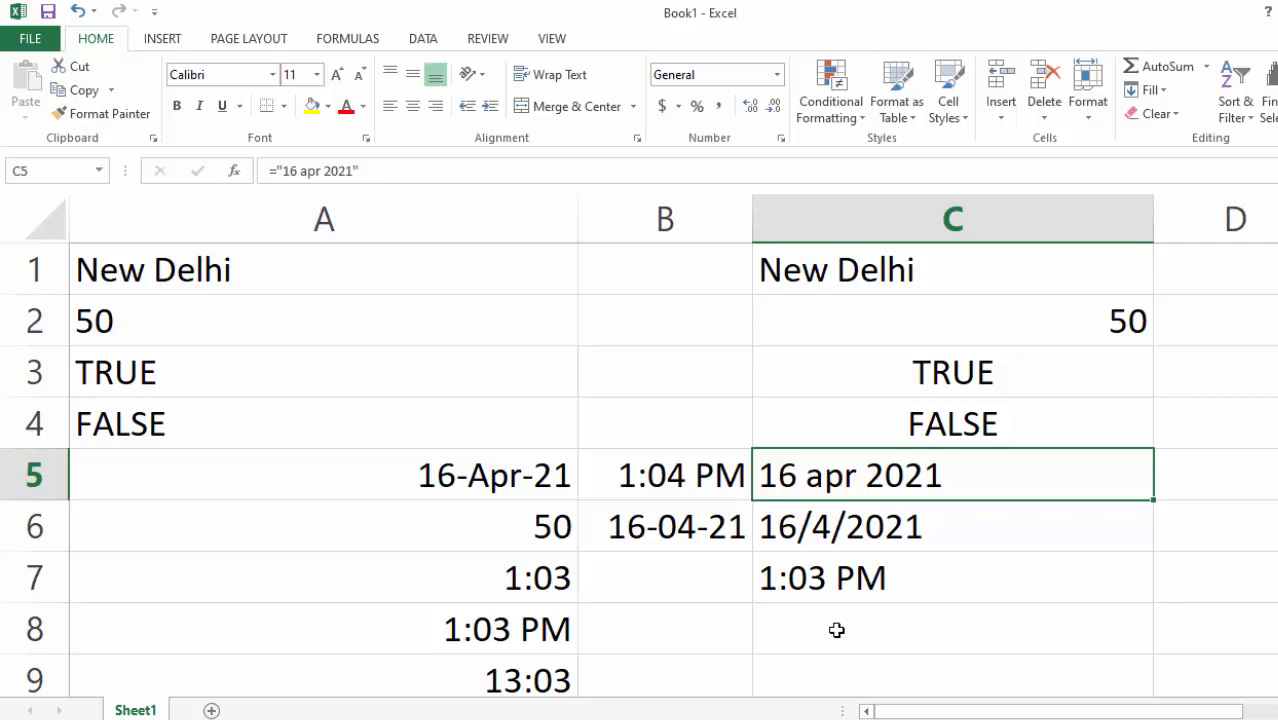
key("Left")
key("Left")
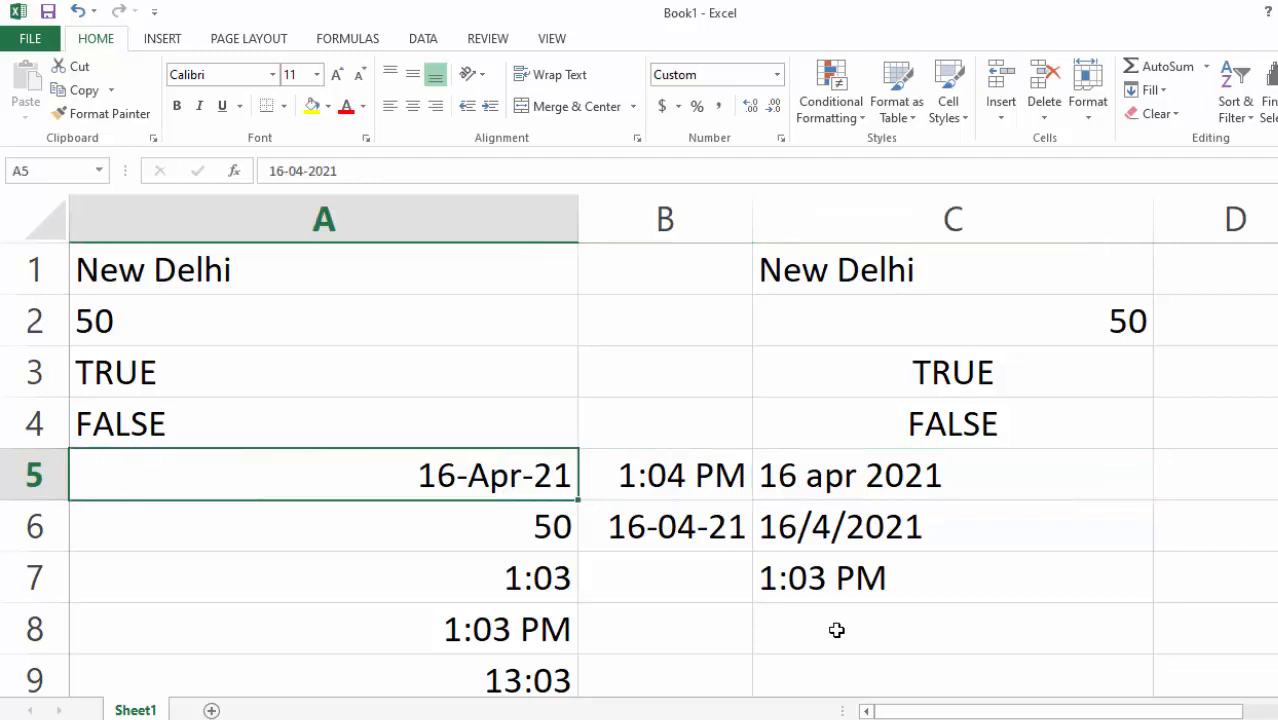